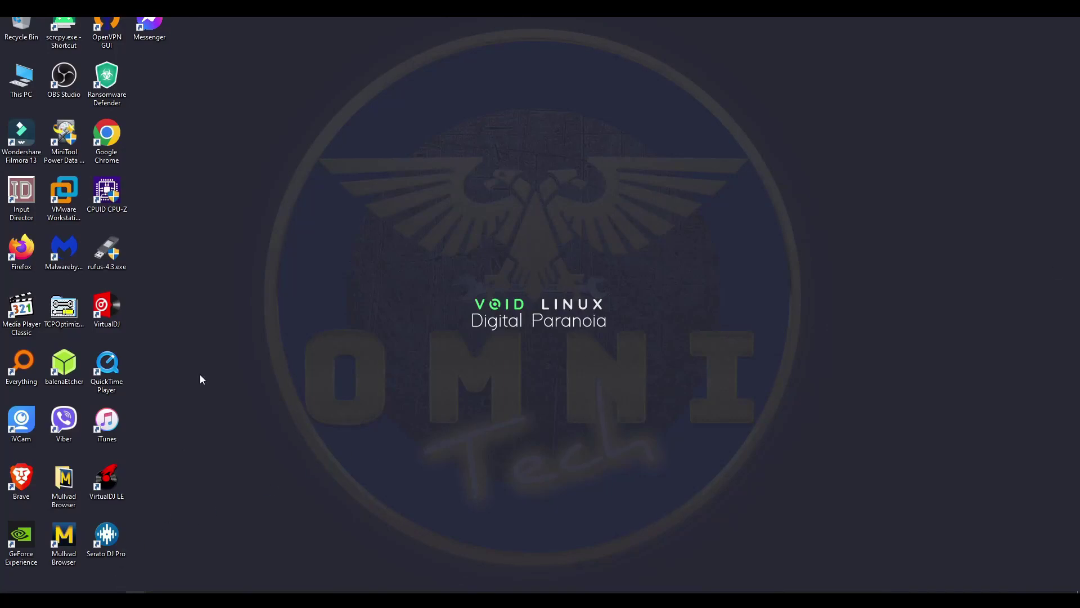
Step: Launch Wondershare Filmora 13 from its desktop shortcut
double_click(21, 138)
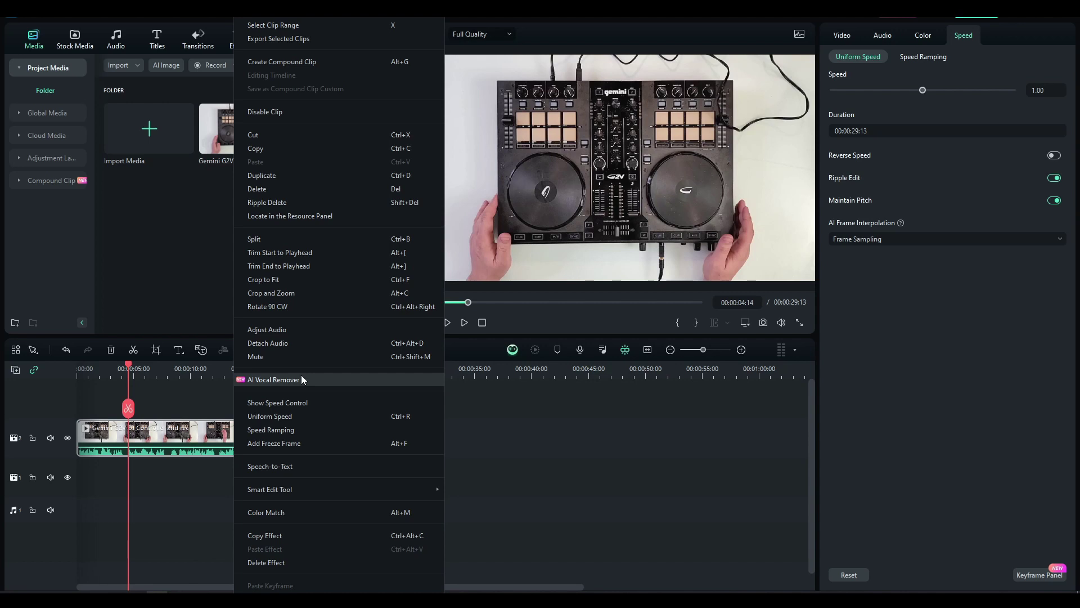
Step: Open the Speech-to-Text settings for the DJ controller clip on the timeline
left_click(289, 468)
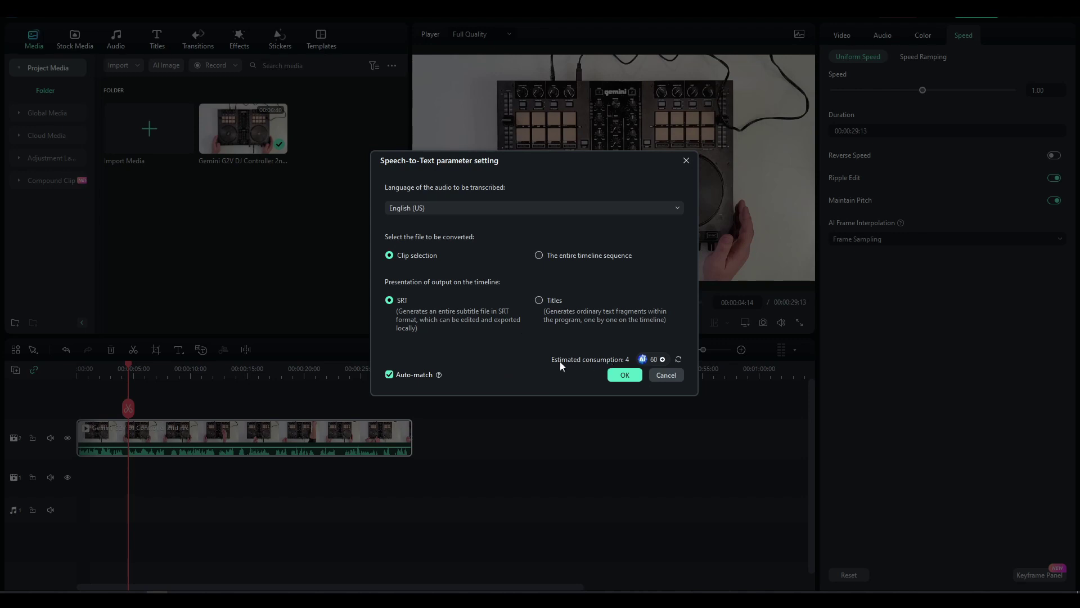
Step: Start topping up AI credits and dismiss the 'Already purchased?' prompt
left_click(662, 360)
left_click(635, 276)
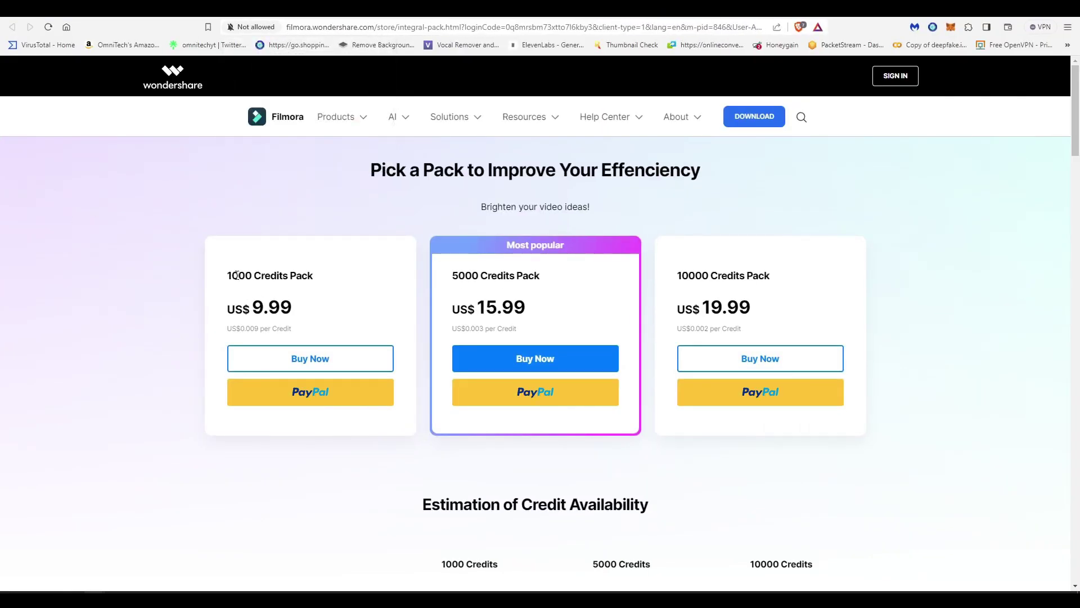
Step: Compare the 1000, 5000 and 10000 Credits Pack titles and prices
left_click_drag(226, 276, 345, 279)
left_click(351, 306)
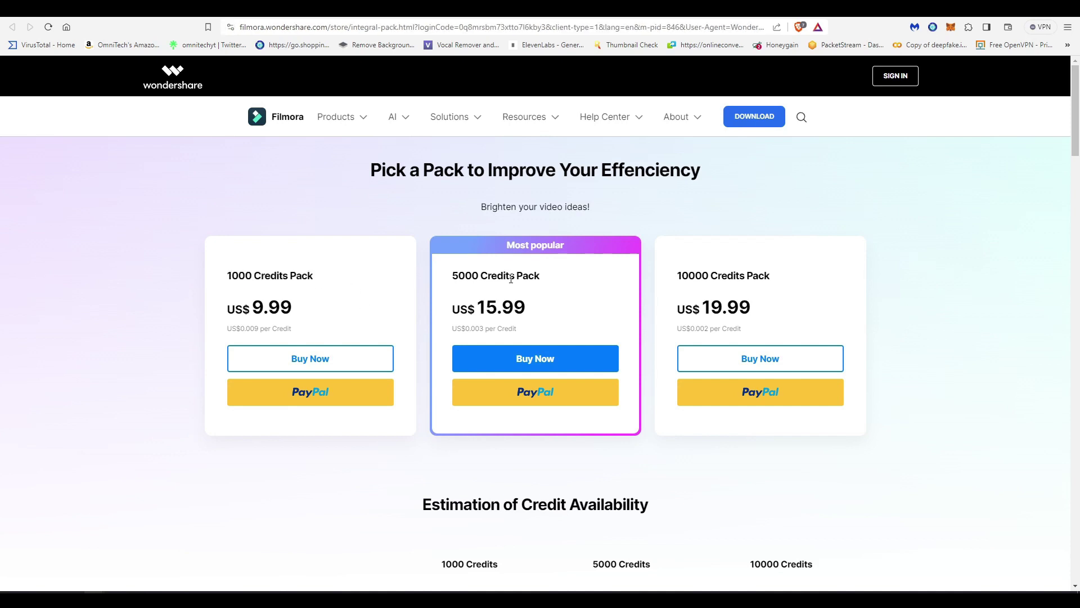
left_click_drag(453, 276, 883, 299)
left_click(540, 311)
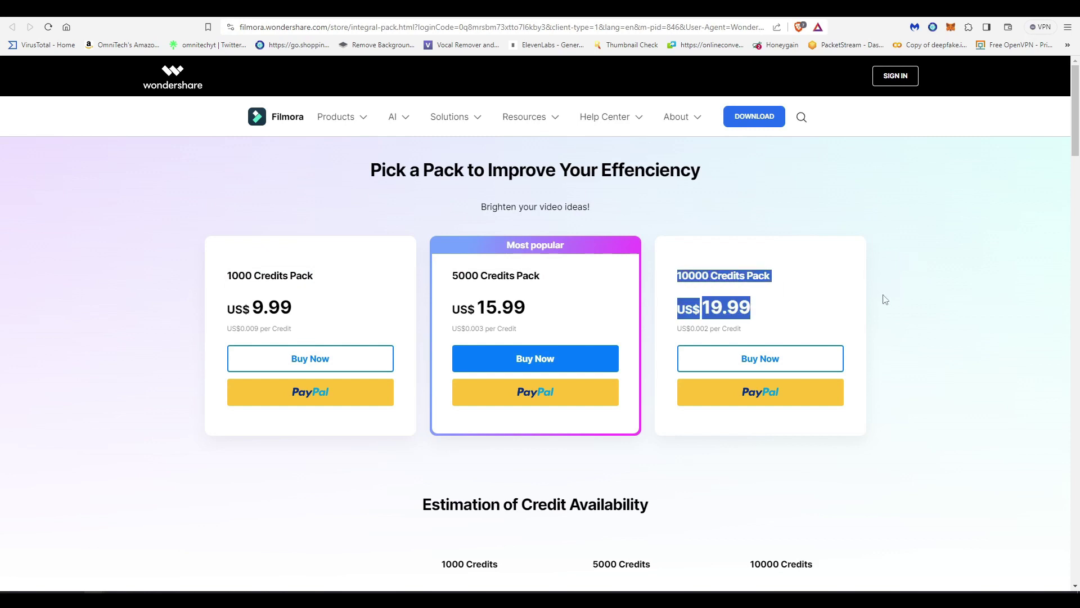
left_click(795, 287)
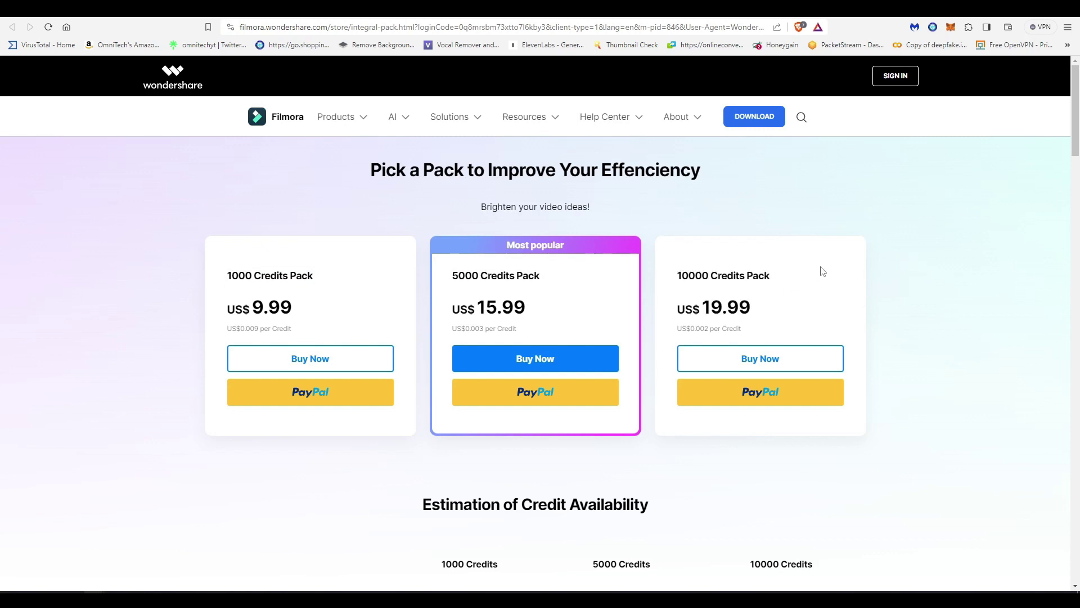
Step: Review credit usage rows for Speech-to-Text, AI Image and AI Copywriting, including 200 Times
scroll(879, 267, "down", 1)
scroll(879, 267, "down", 3)
scroll(342, 306, "up", 4)
scroll(342, 307, "down", 5)
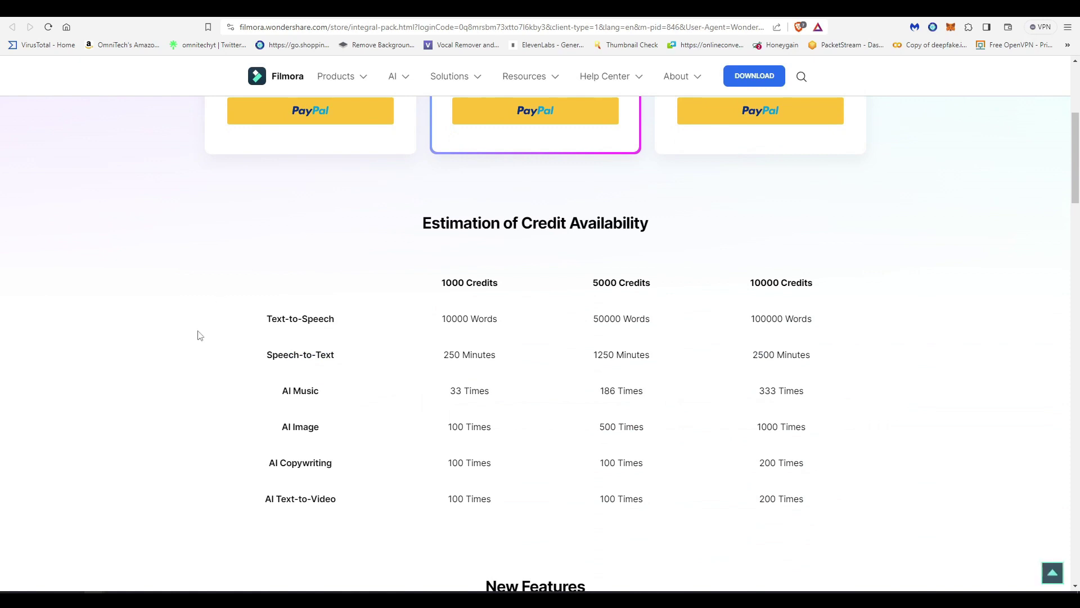
left_click_drag(263, 360, 408, 360)
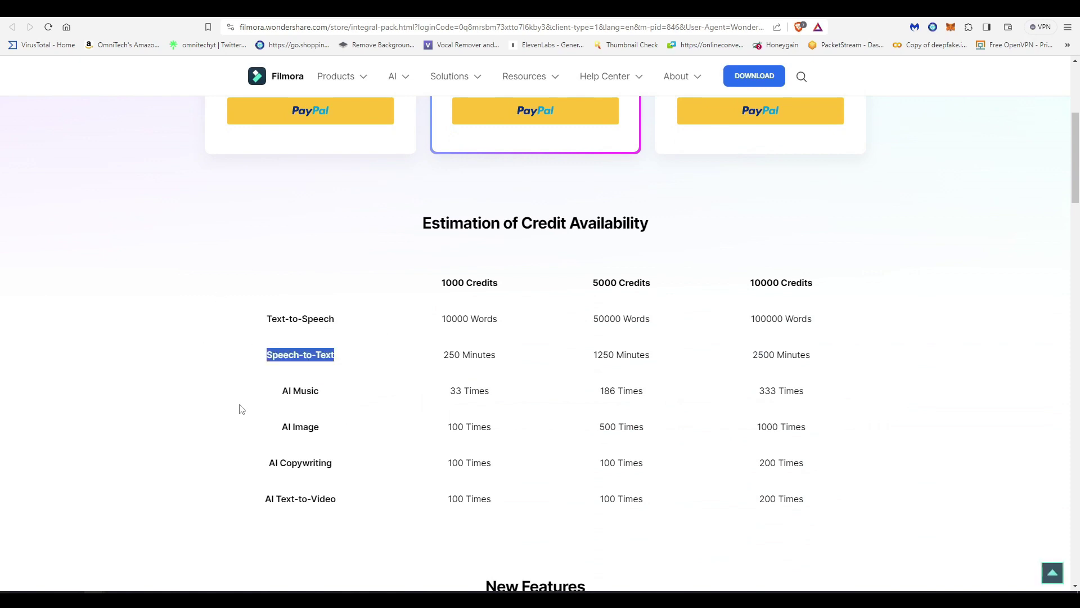
left_click_drag(283, 427, 332, 427)
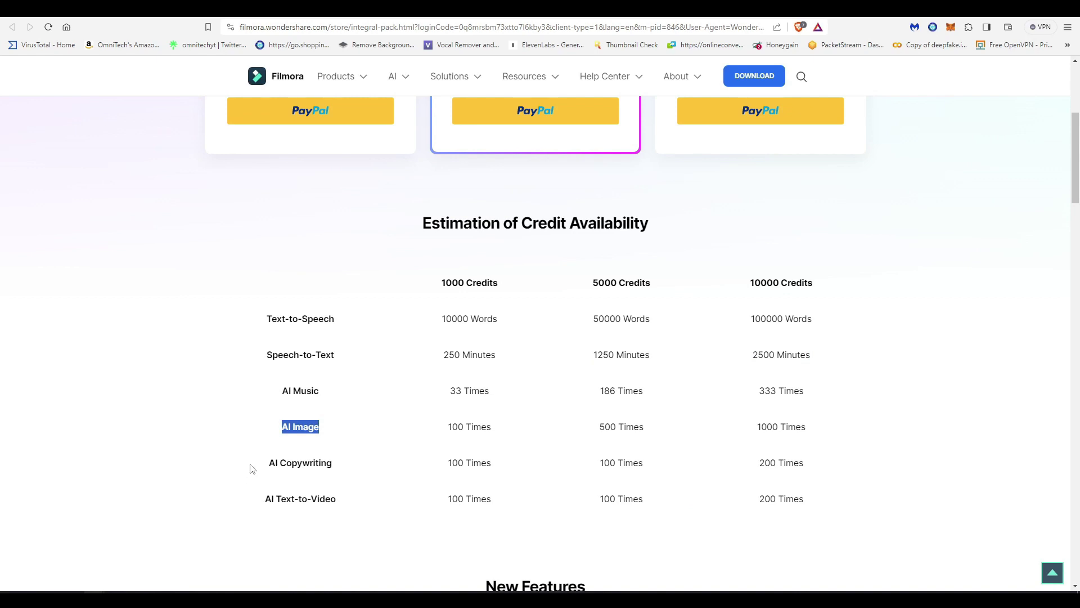
left_click_drag(268, 466, 433, 467)
left_click_drag(264, 499, 579, 498)
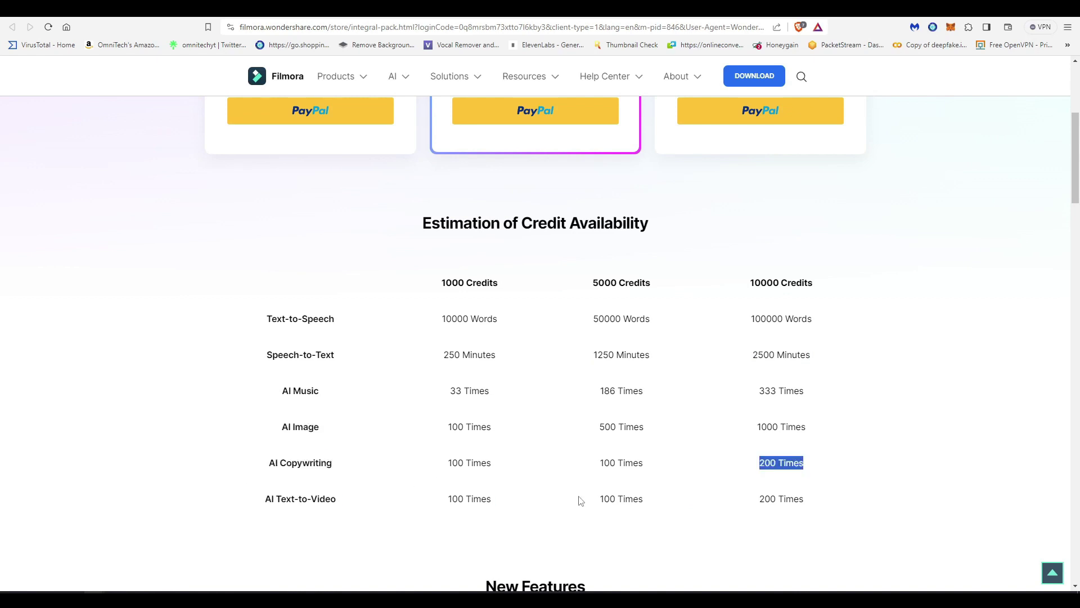
left_click(147, 391)
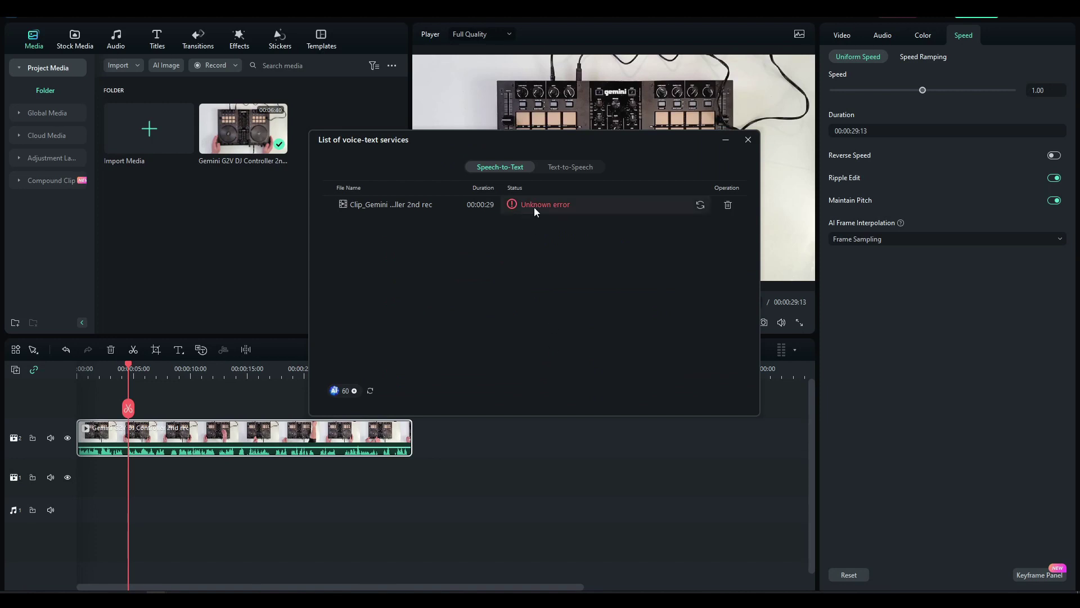
Step: Retry the failed speech-to-text job, close the job list, and select the new subtitle clip
left_click(700, 205)
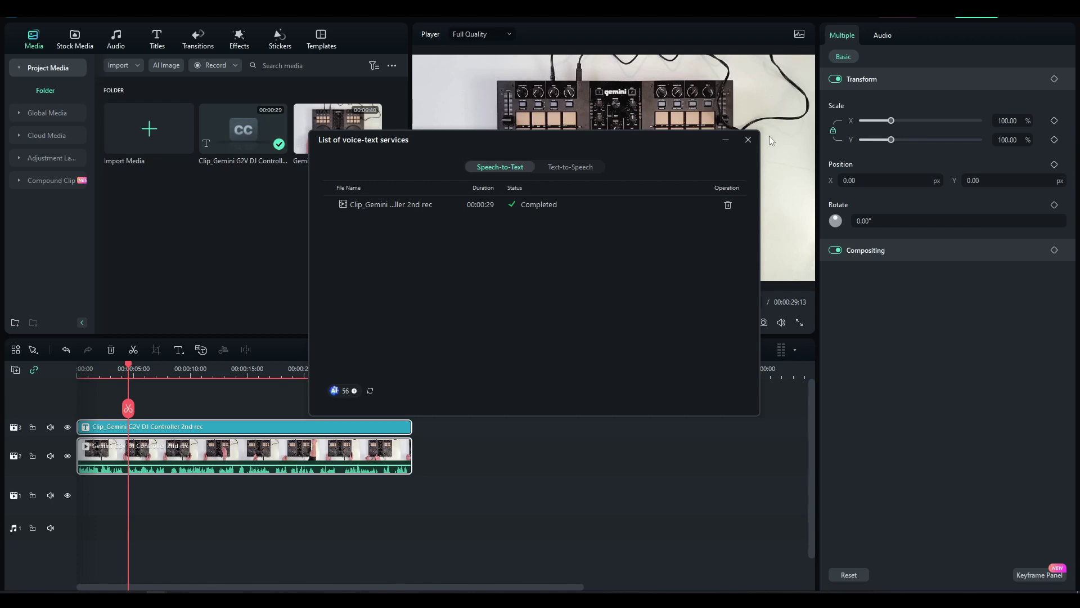
left_click(749, 140)
left_click(182, 429)
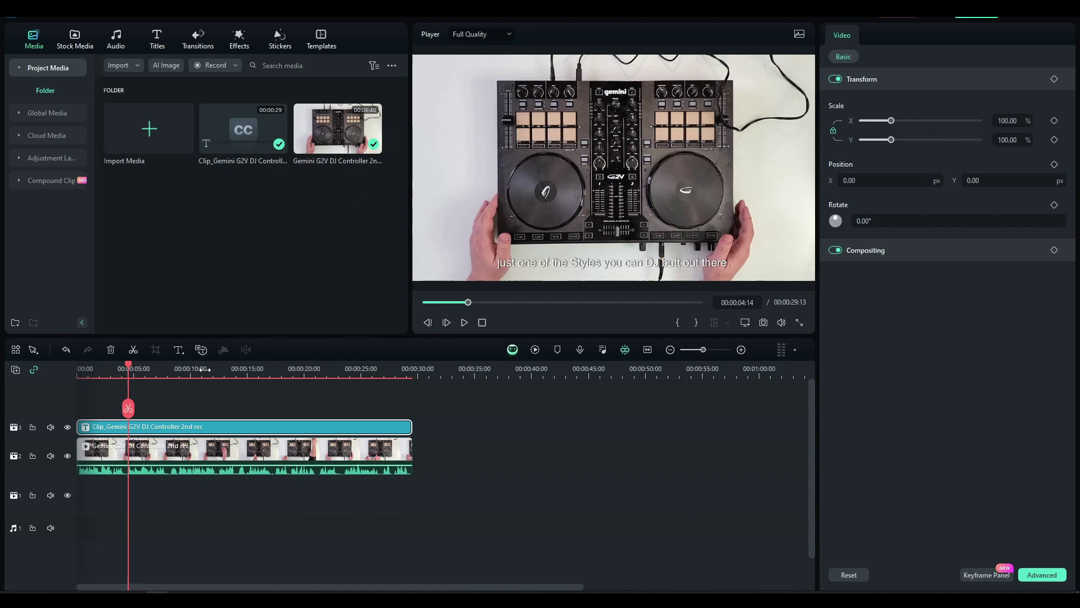
Step: Open the subtitle clip for editing and preview the video to locate the line near 00:00:06:21
key("ctrl+equal")
double_click(255, 428)
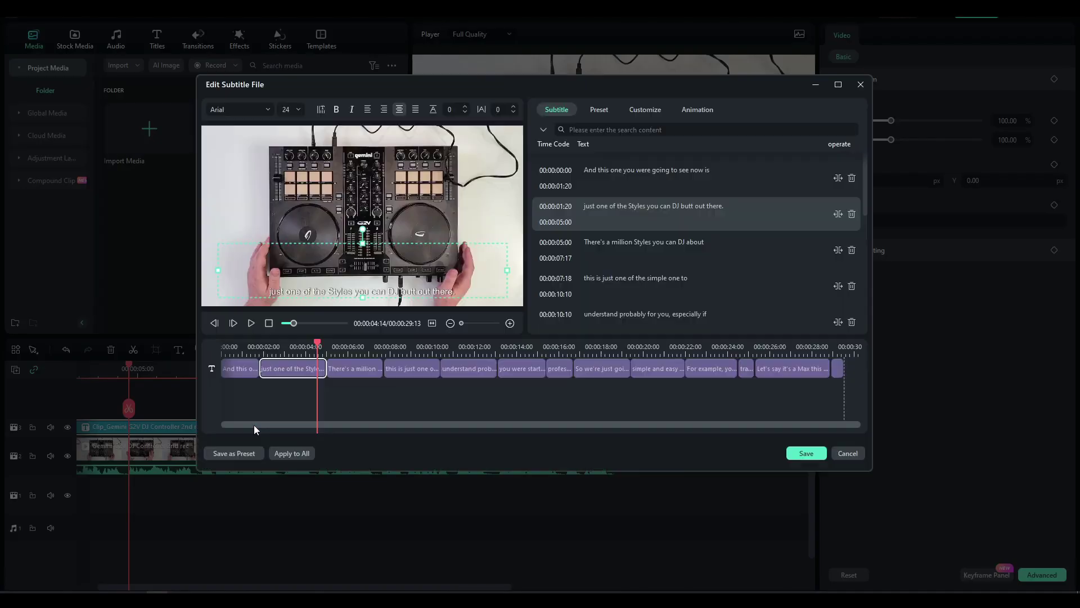
scroll(624, 198, "down", 5)
scroll(624, 198, "down", 1)
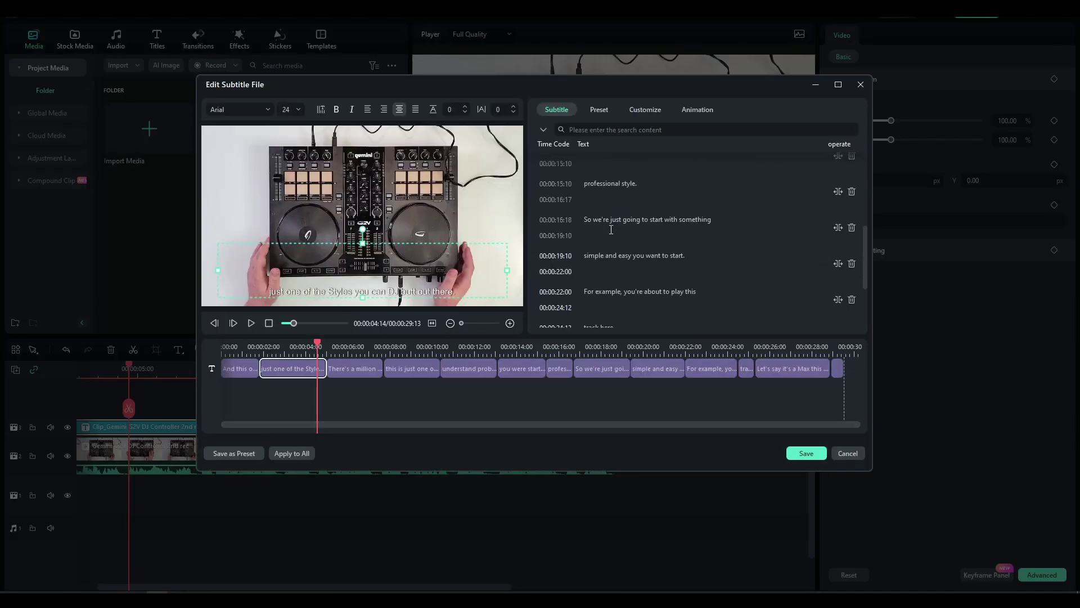
scroll(615, 242, "down", 3)
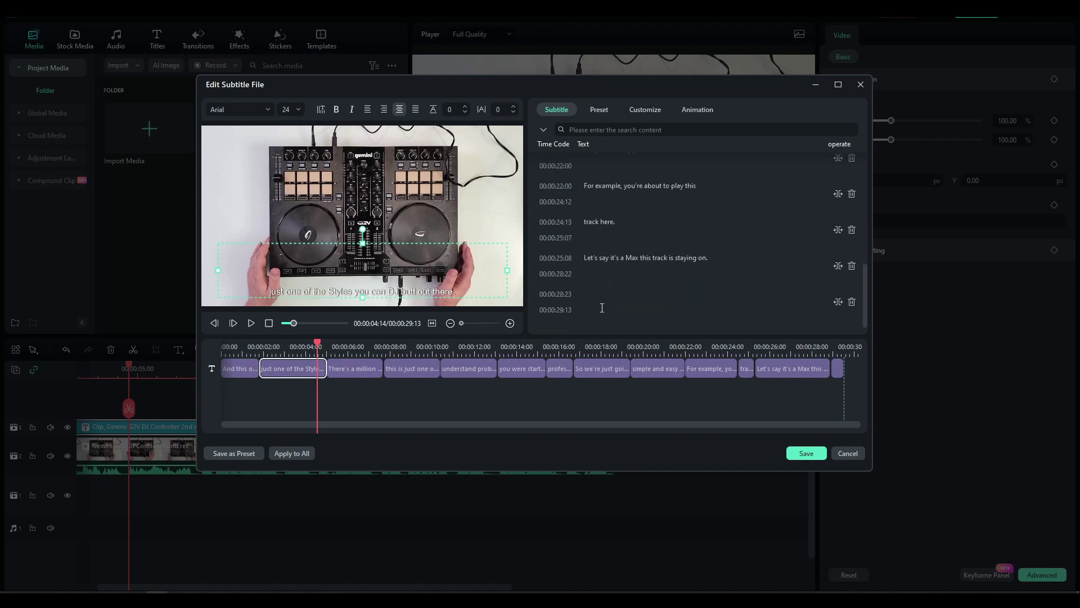
mouse_move(604, 286)
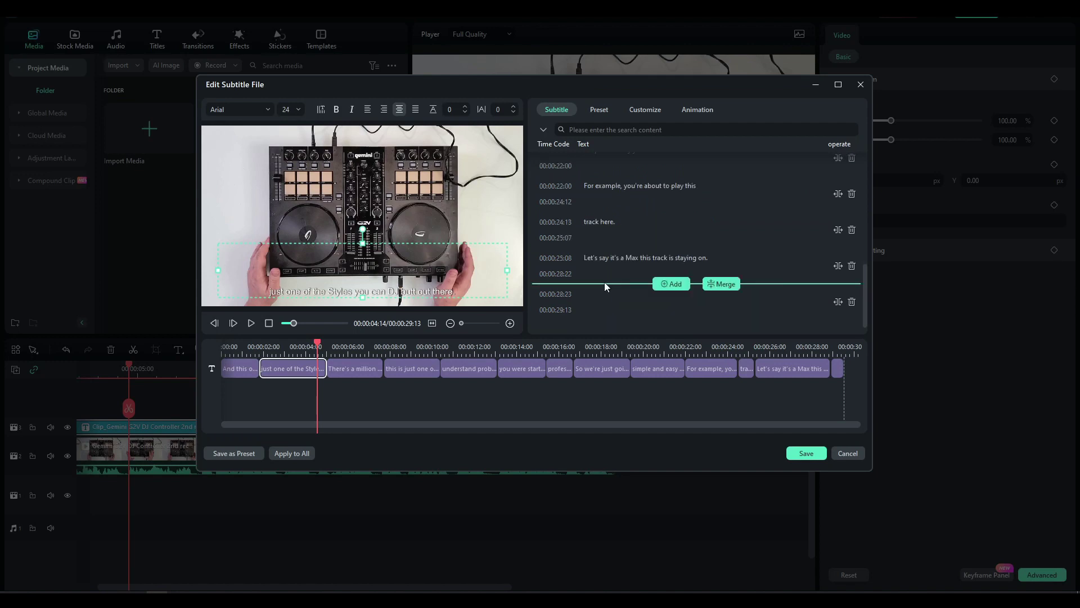
left_click(261, 345)
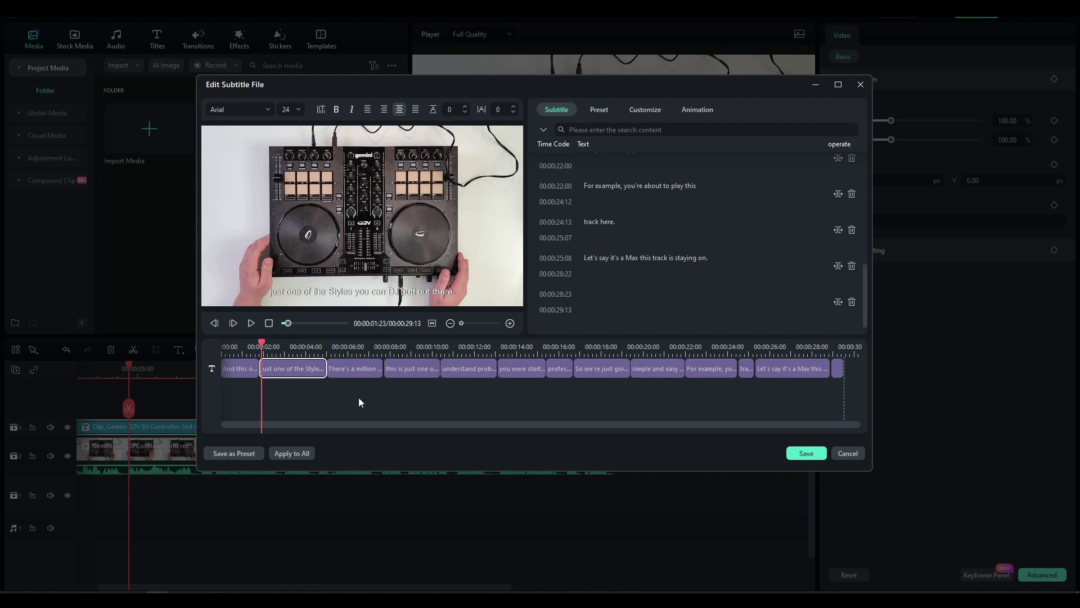
left_click(251, 323)
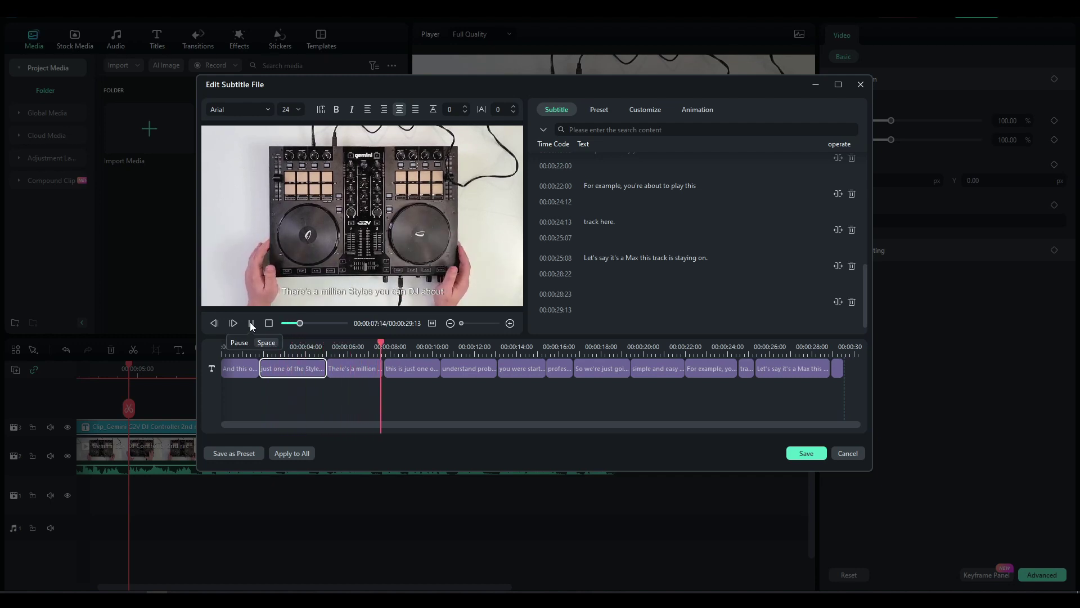
left_click(251, 323)
left_click(366, 348)
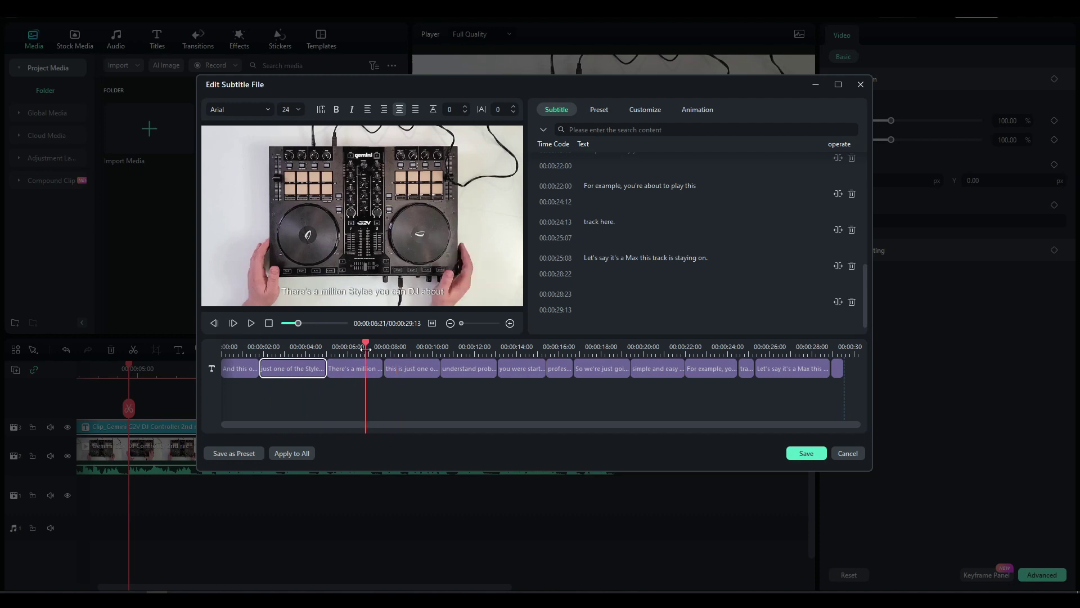
Step: Change "There's a million Styles" to "There is a million Styles you can DJ about"
left_click(376, 298)
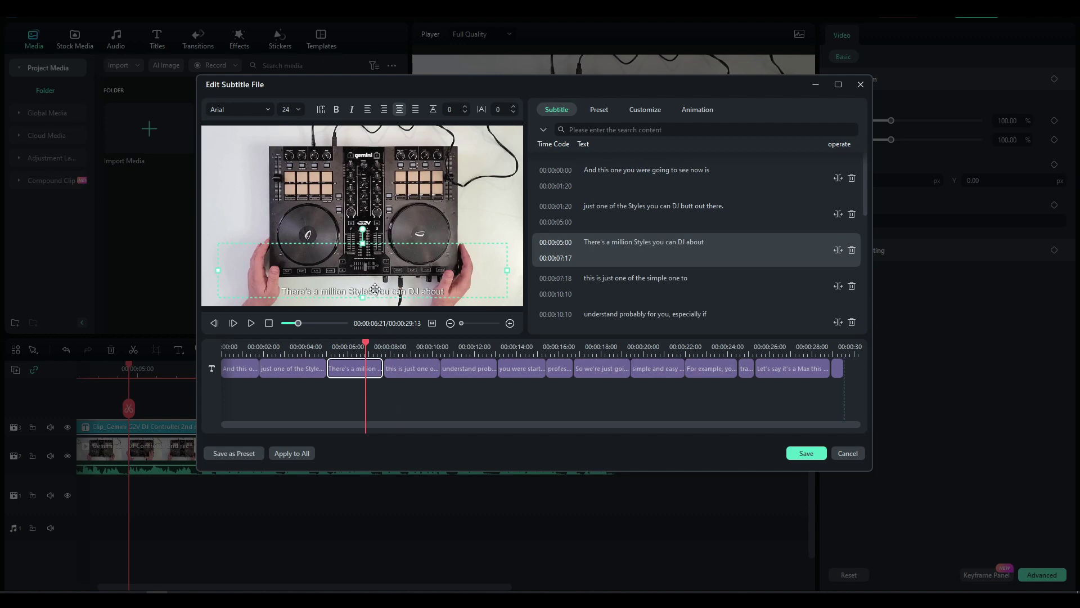
left_click(657, 243)
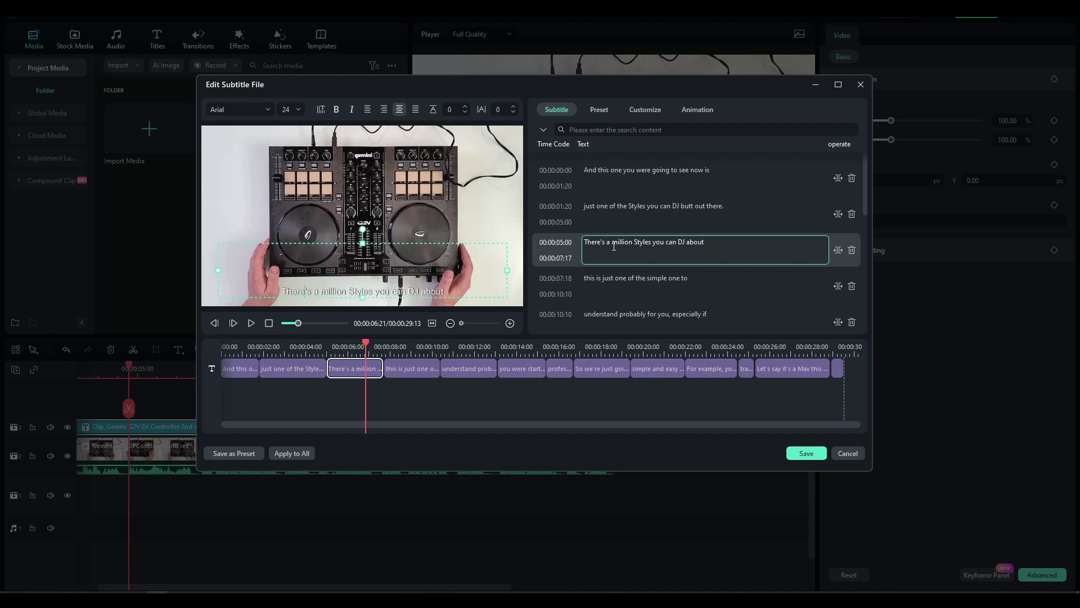
key("BackSpace")
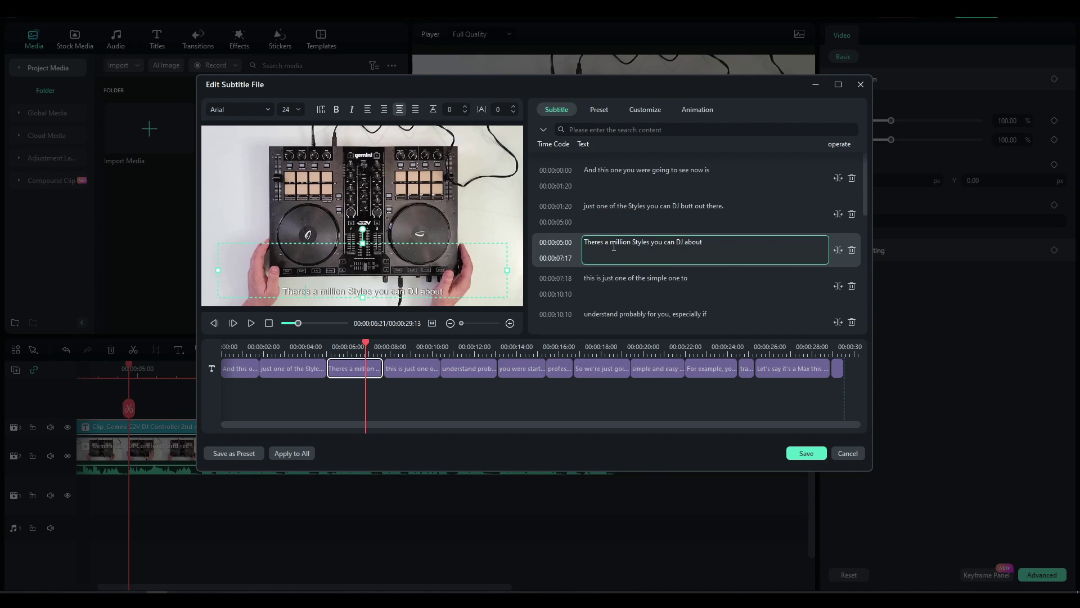
type("i")
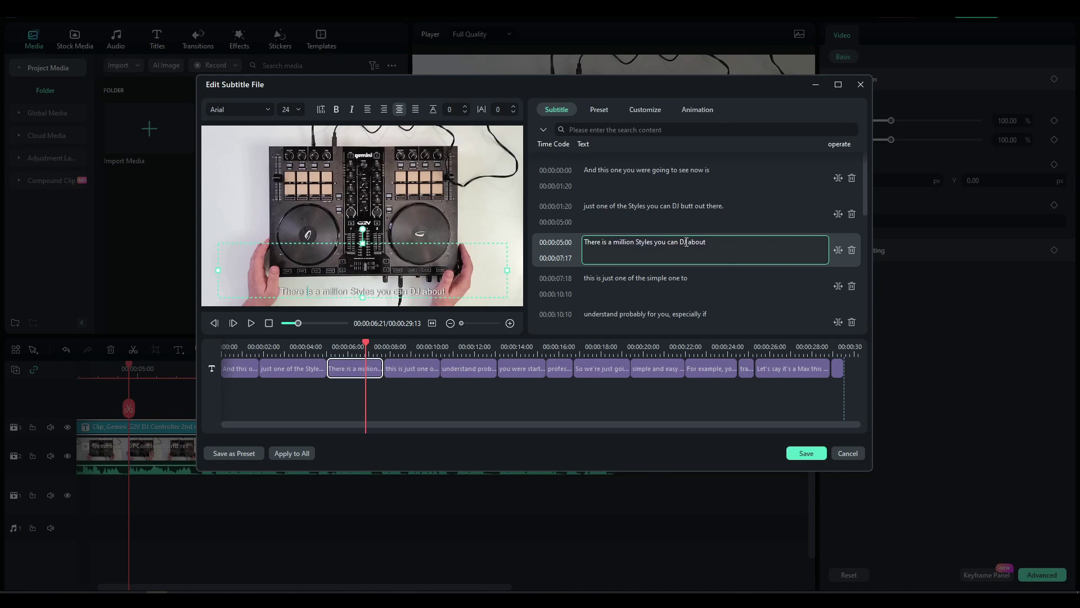
Step: Save the subtitle fix, play the video, and jump to 00:00:22:05 to check captions
left_click(806, 453)
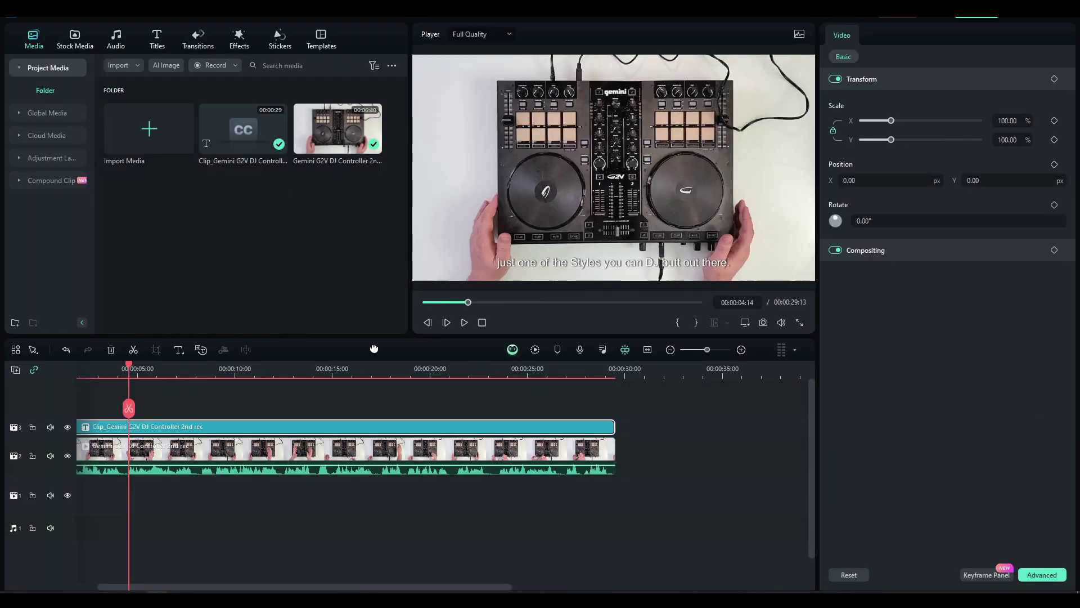
left_click(465, 324)
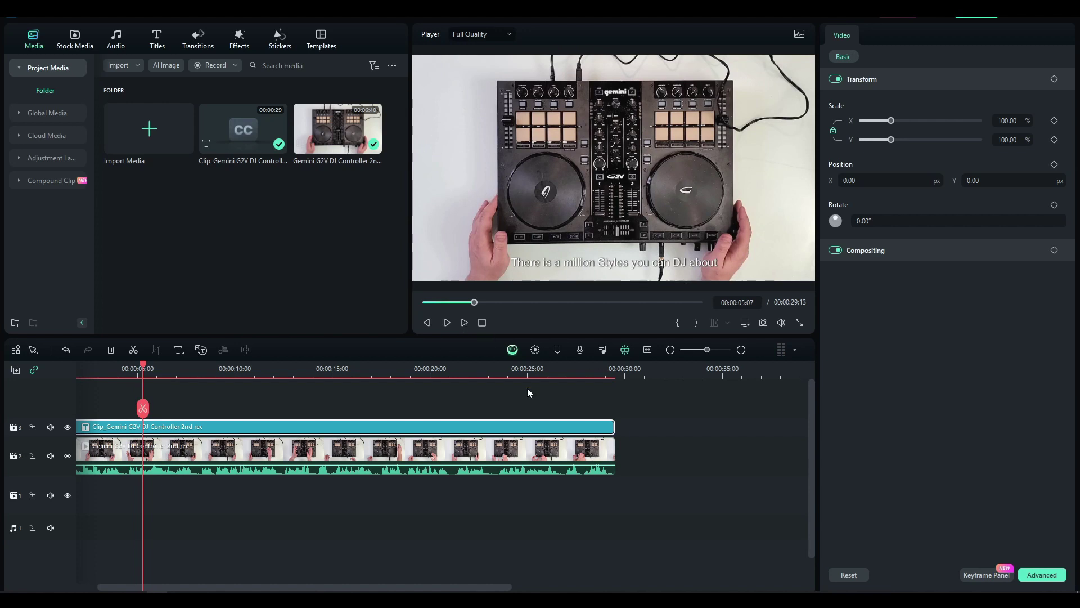
left_click(472, 372)
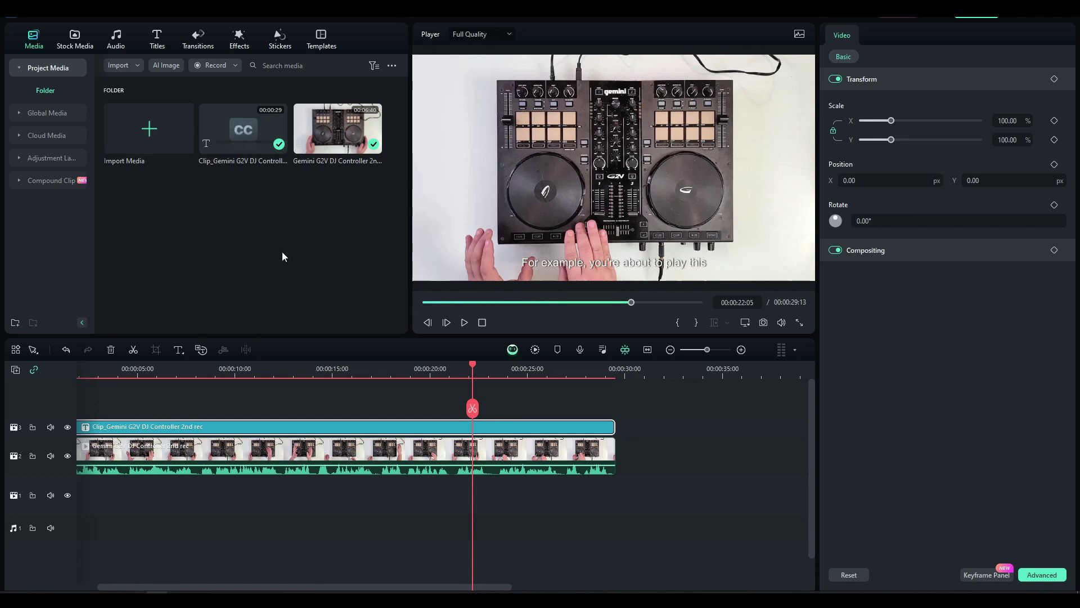
Step: Reopen Edit Subtitle File and check the 'simple and easy', 'For example', 'There is a million' lines and others
double_click(347, 428)
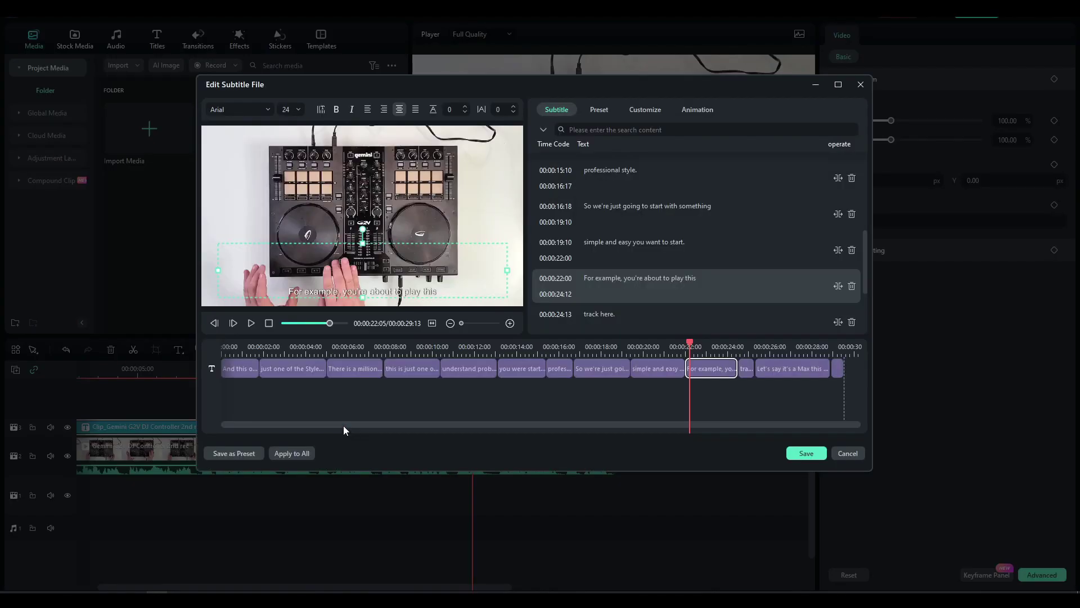
mouse_move(650, 233)
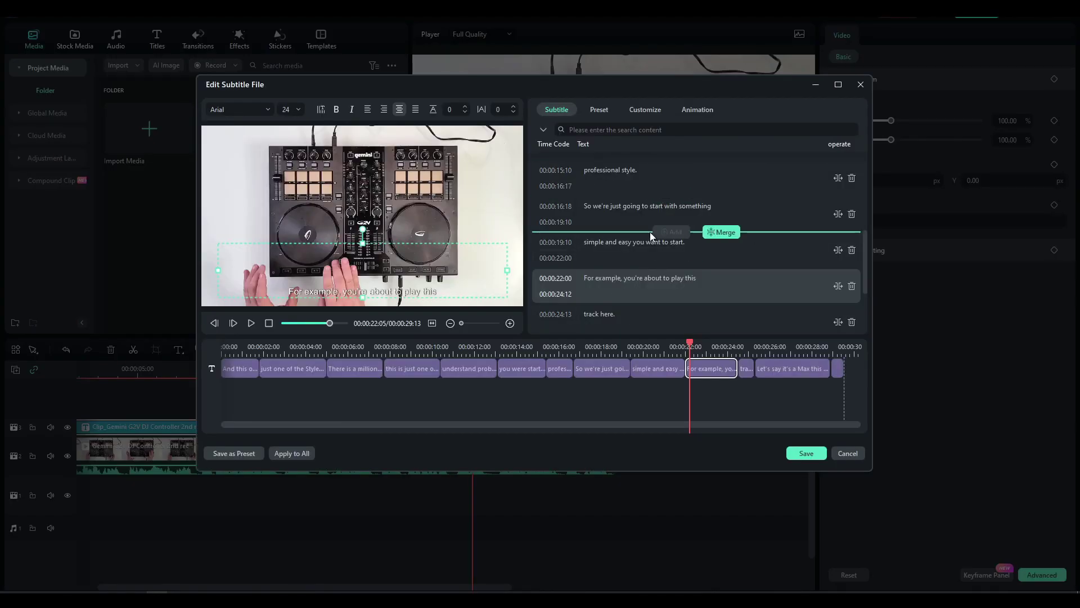
left_click(592, 209)
left_click(716, 209)
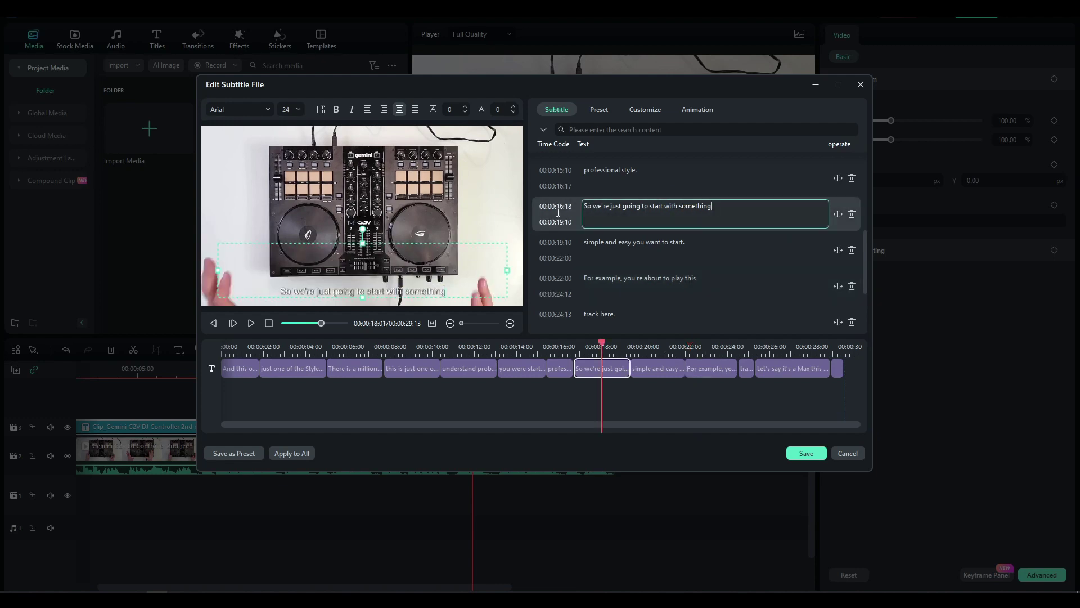
left_click(645, 371)
left_click(701, 371)
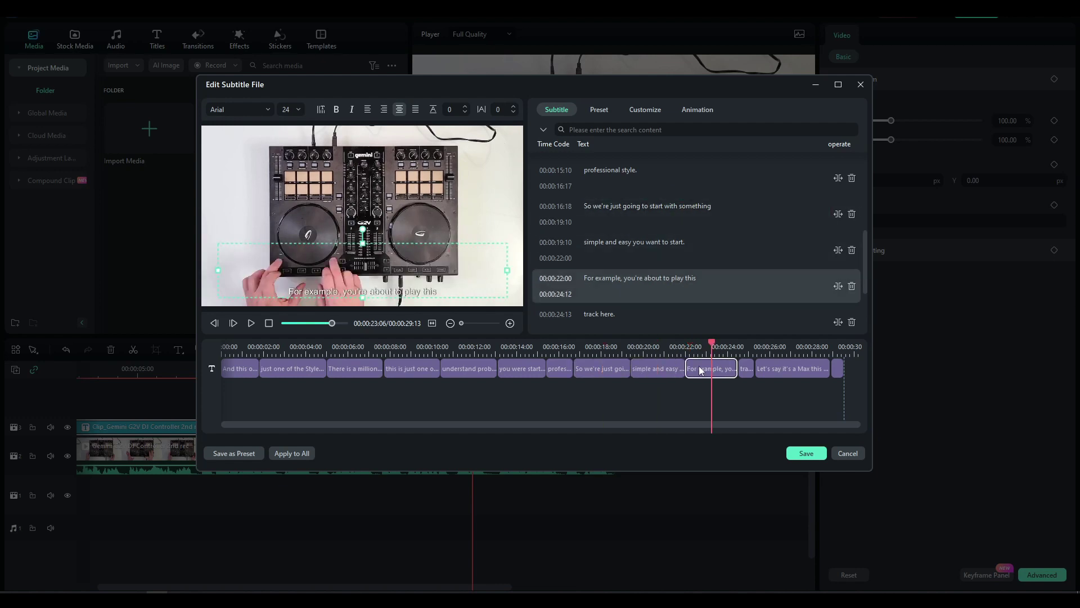
left_click(771, 370)
left_click(336, 372)
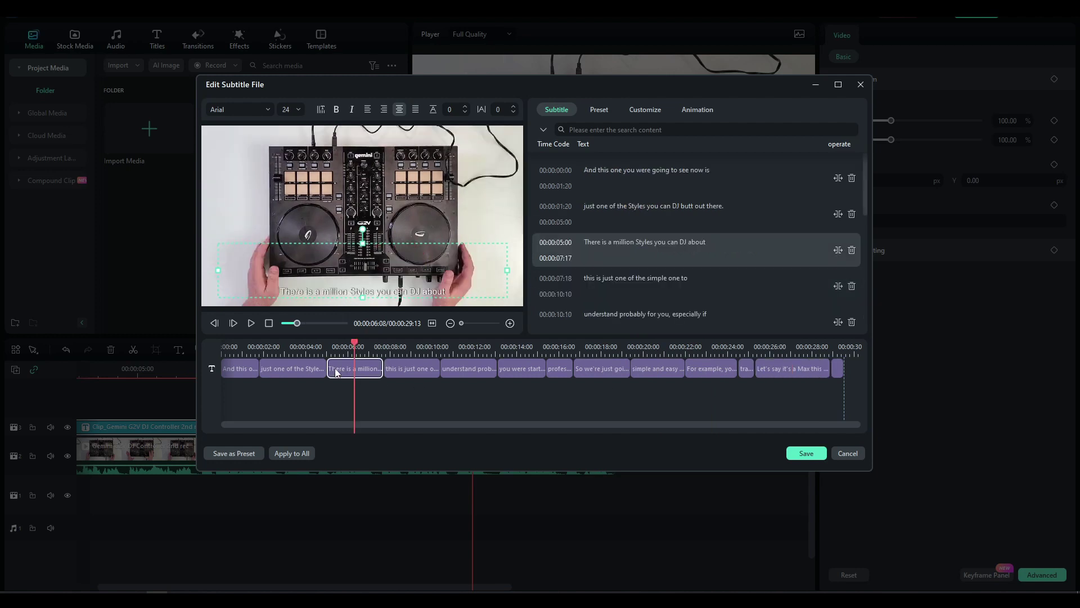
left_click(299, 369)
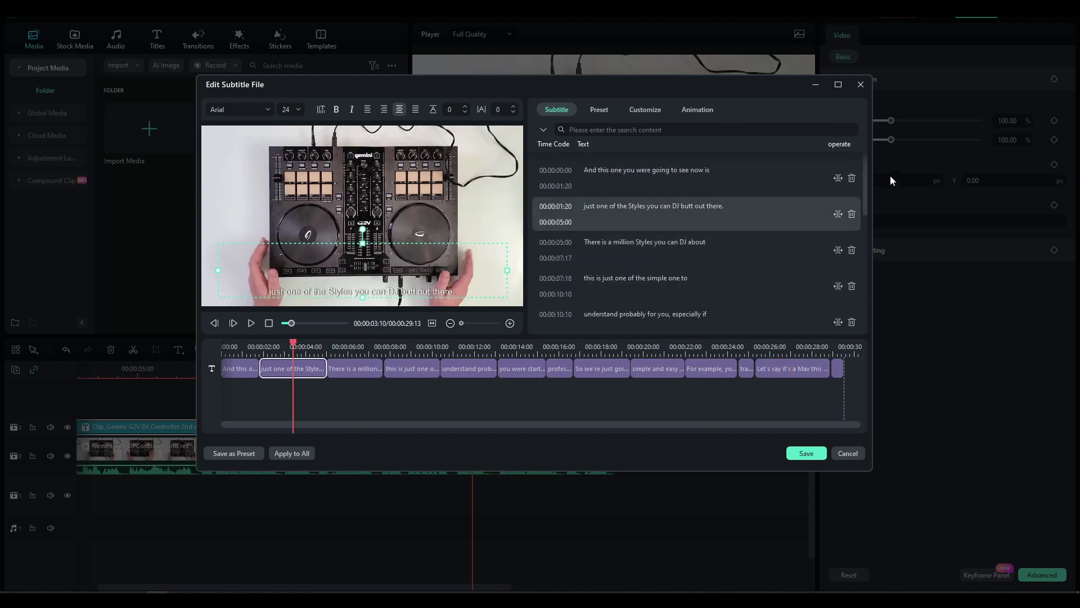
left_click_drag(866, 185, 866, 303)
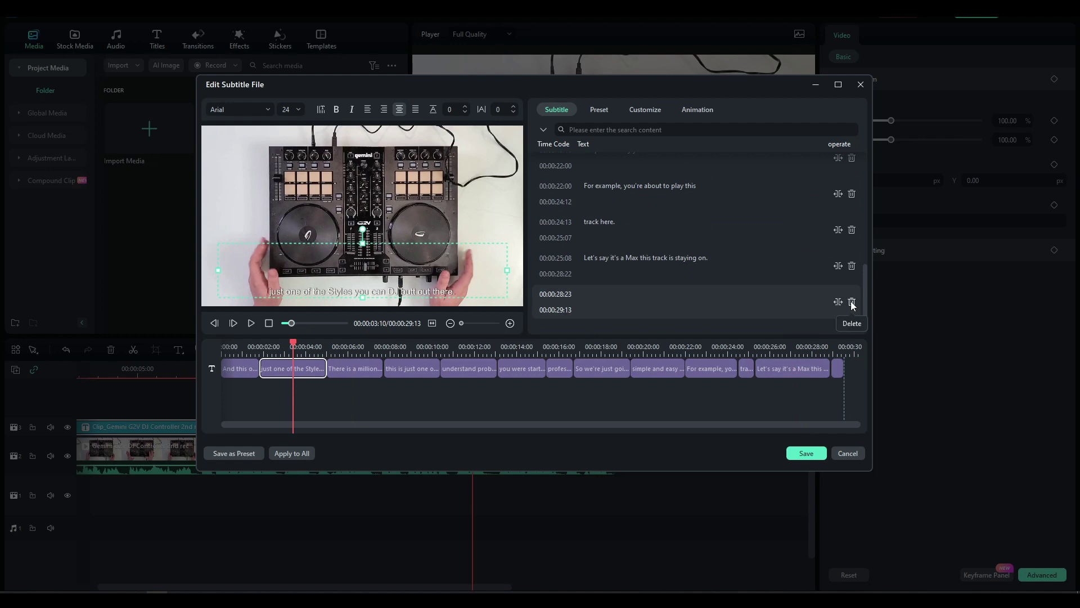
Step: Close the subtitle editor, open local Export settings, and open the thumbnail picker
scroll(864, 292, "up", 10)
left_click(848, 453)
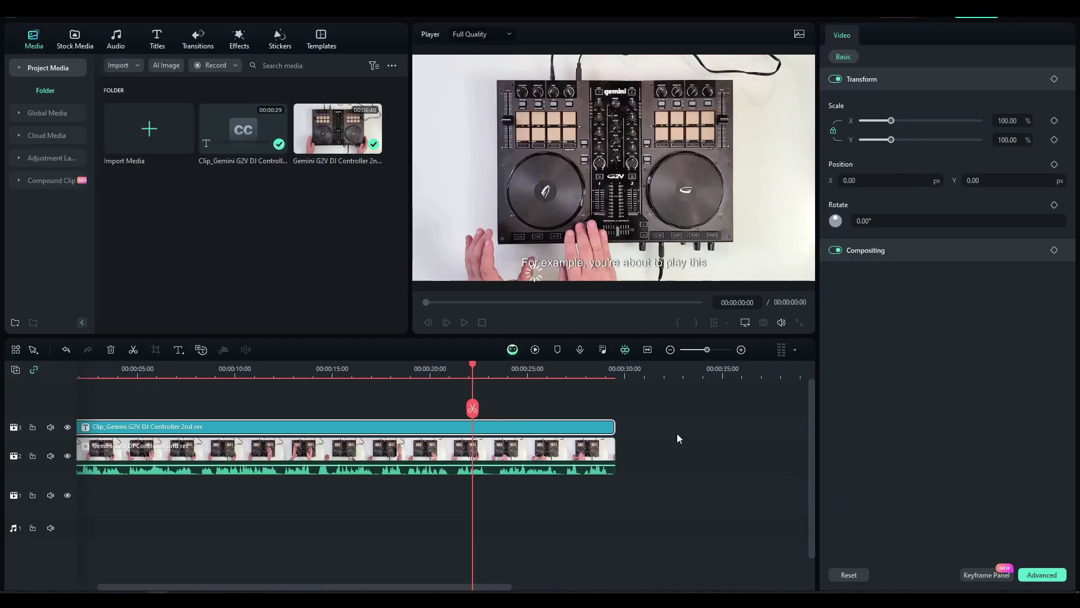
left_click(526, 400)
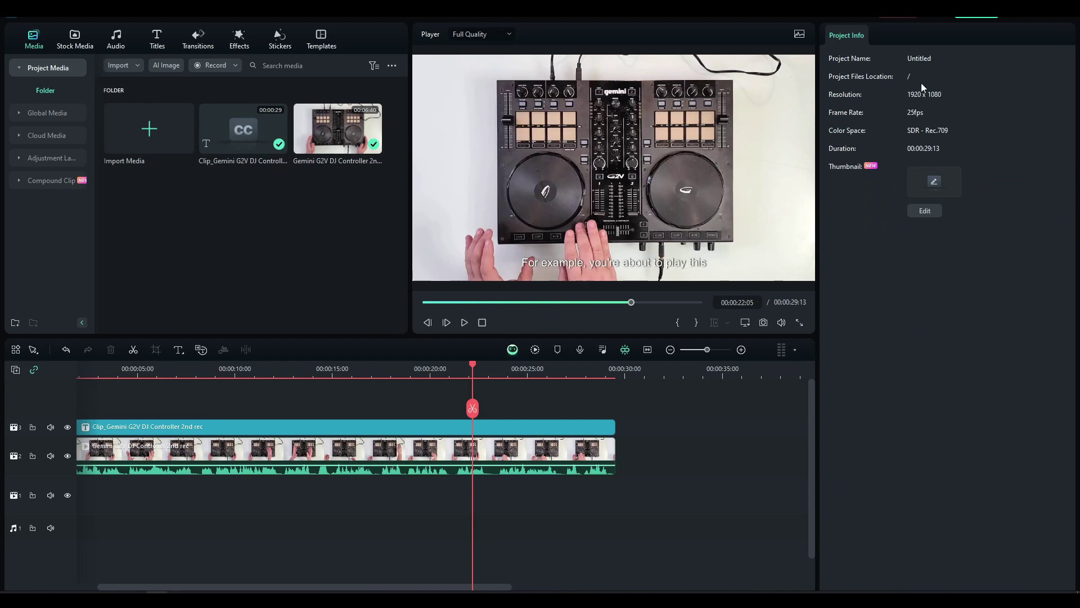
left_click(964, 19)
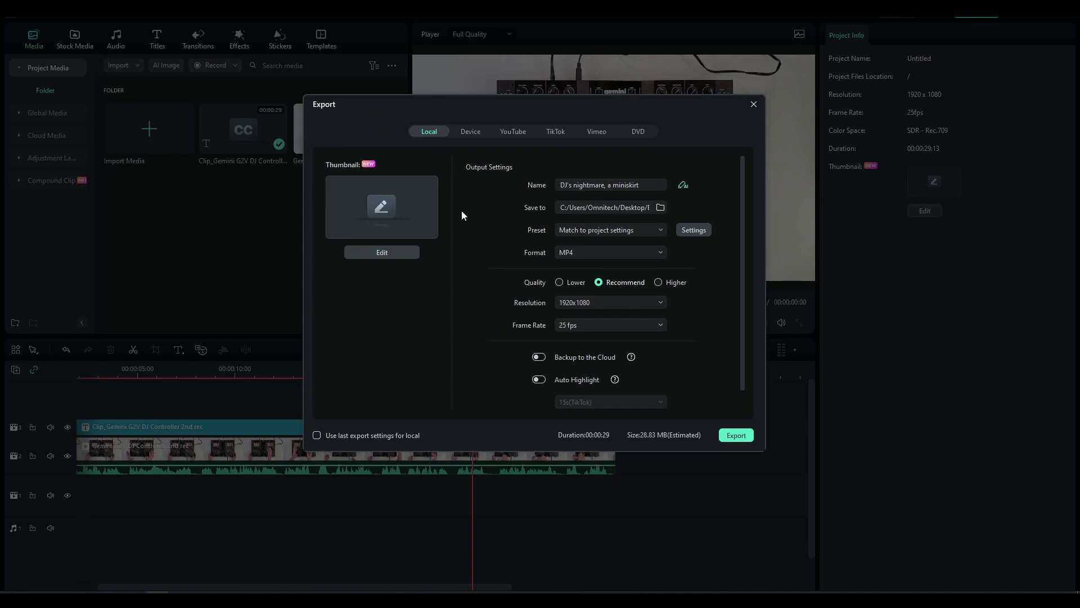
left_click(375, 207)
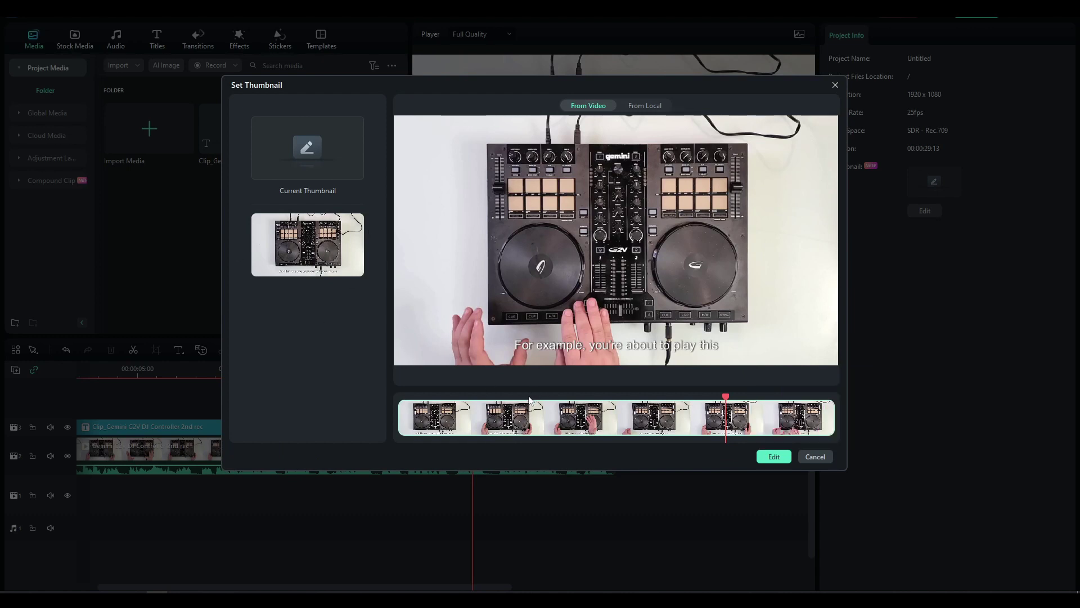
Step: Move the thumbnail frame back to the 'There is a million Styles you can DJ about' caption
left_click_drag(727, 397, 512, 398)
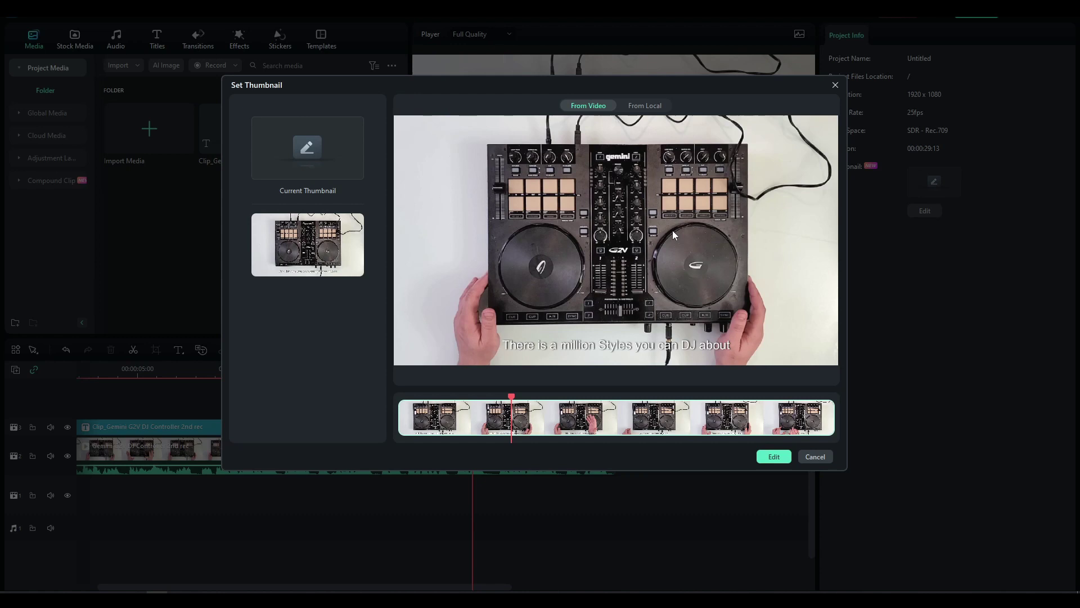
Step: Open the chosen frame in the thumbnail editor and add a title reading 'G2v'
left_click(773, 457)
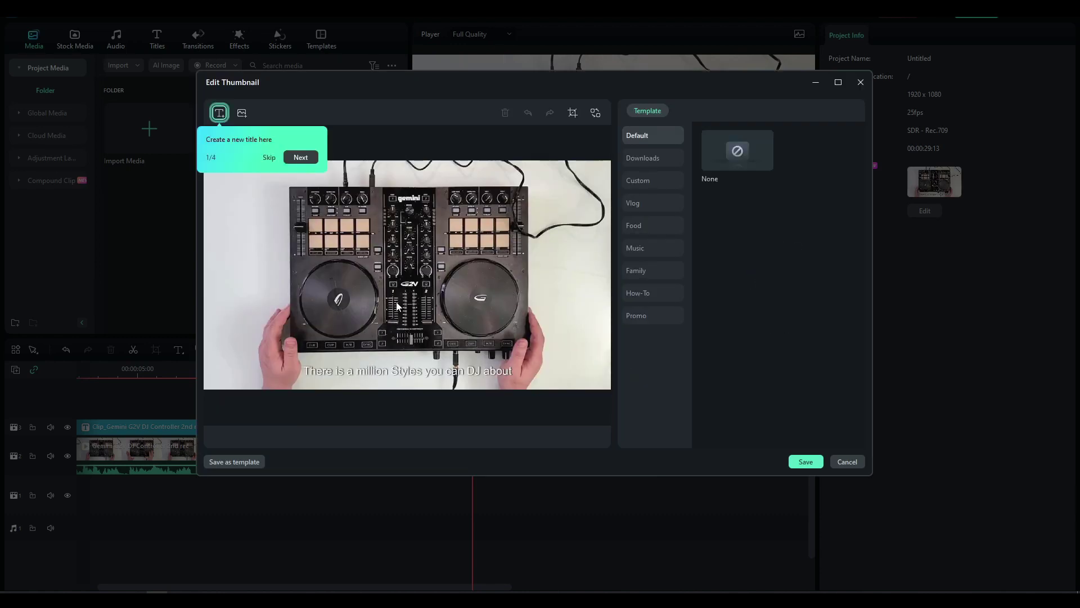
left_click(269, 157)
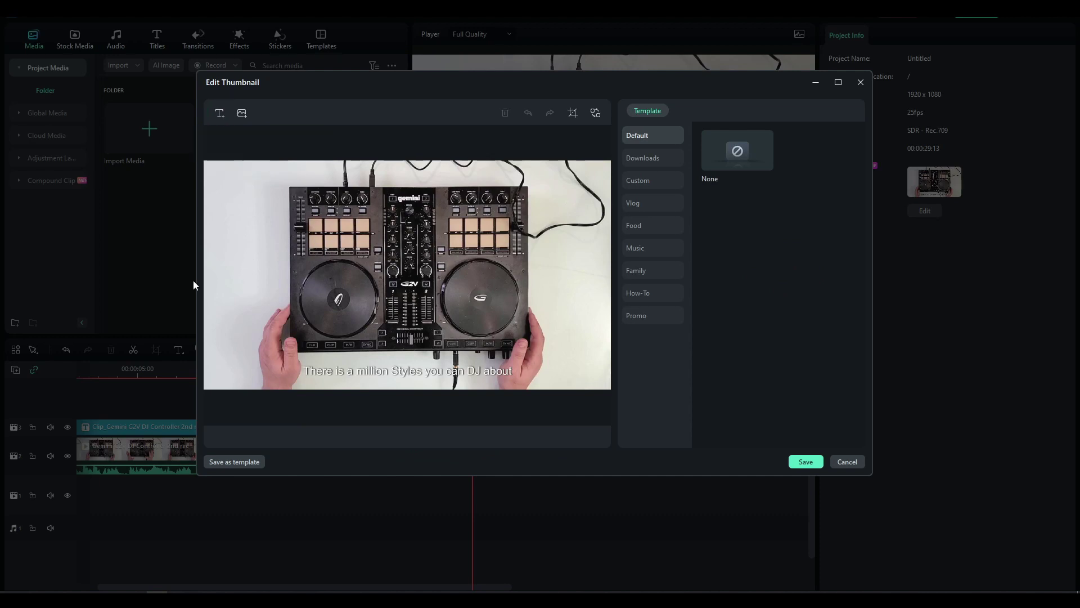
left_click(220, 113)
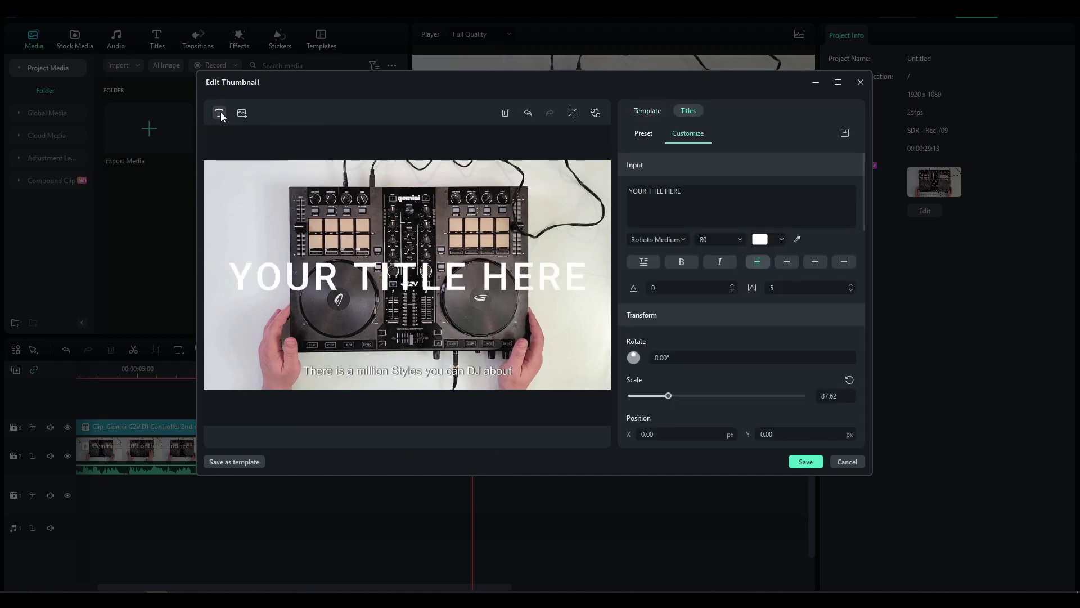
double_click(432, 271)
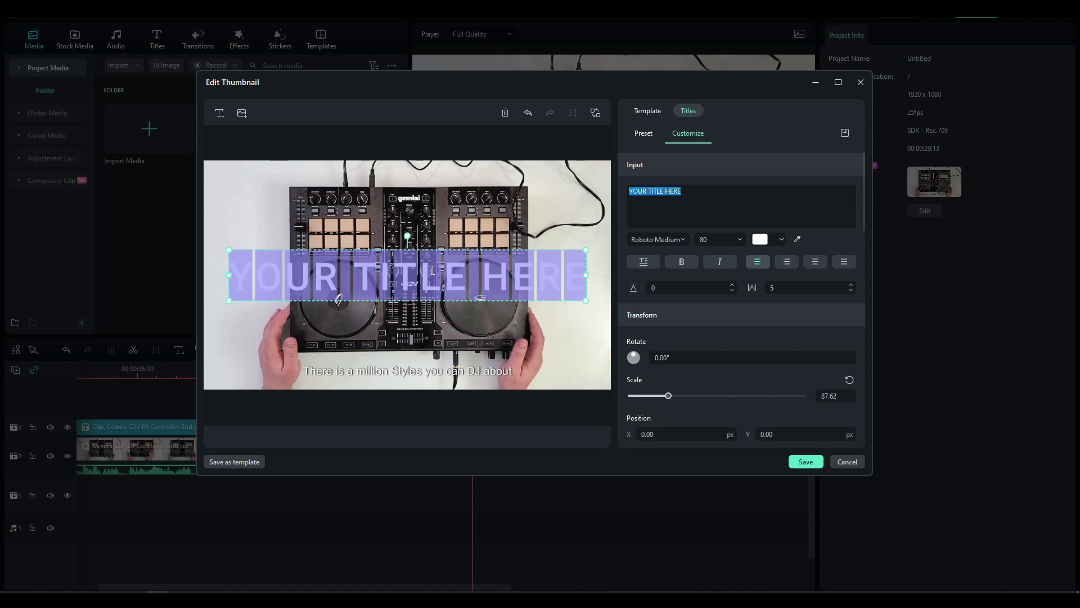
type("G2v")
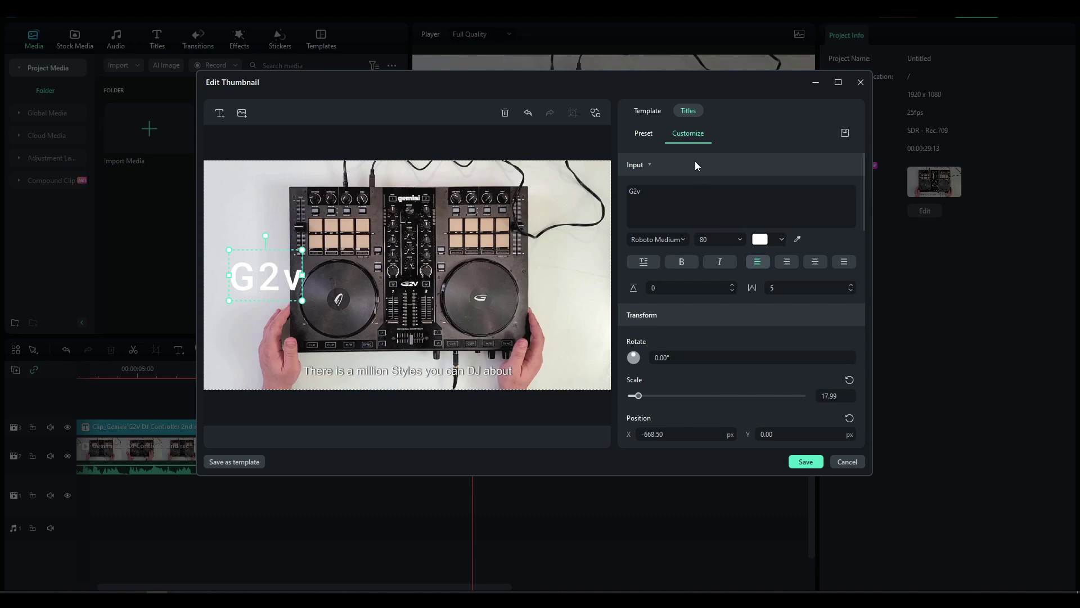
Step: Turn the G2v title's colour fill off and back on in the Fill colour settings
left_click(687, 192)
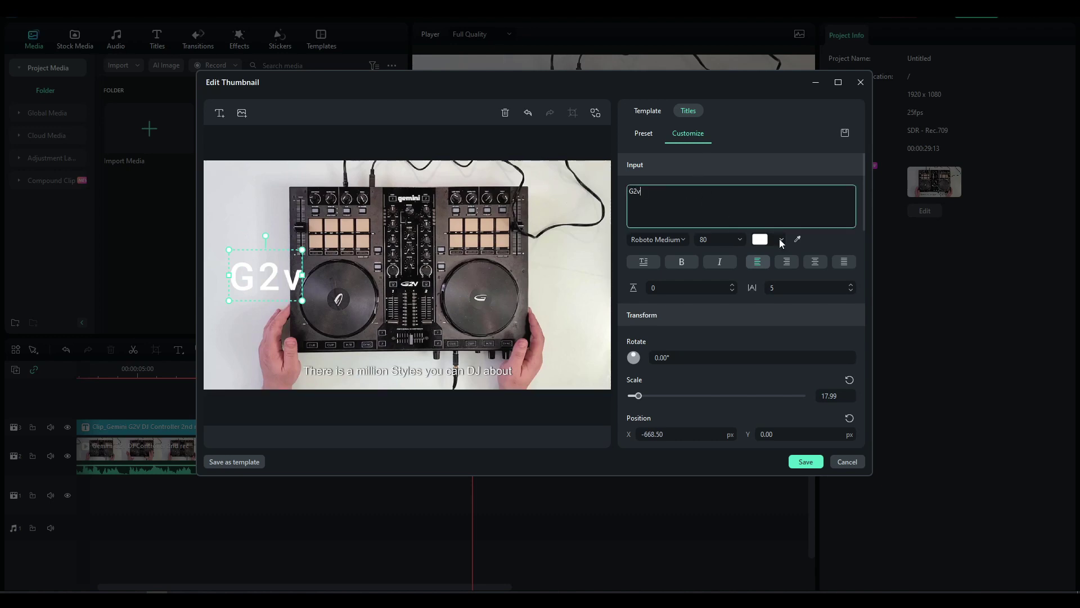
left_click(779, 238)
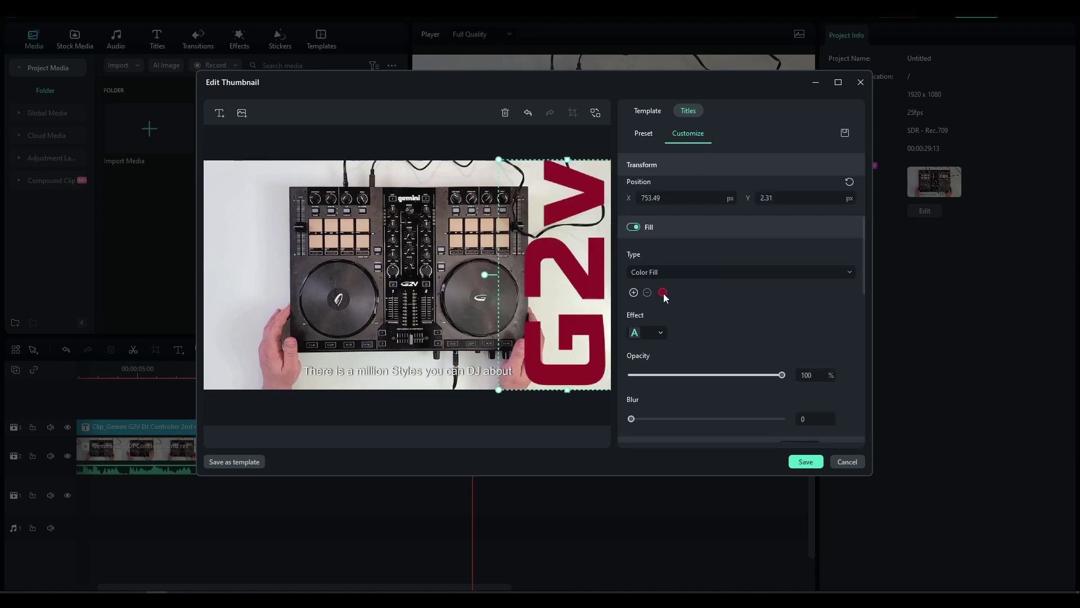
left_click(663, 293)
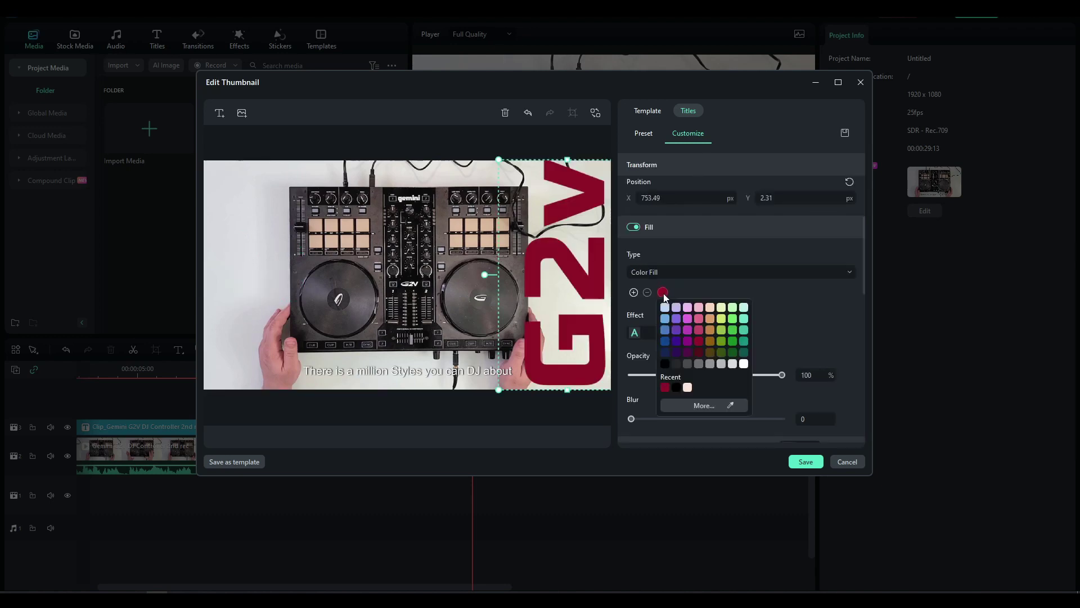
left_click(632, 227)
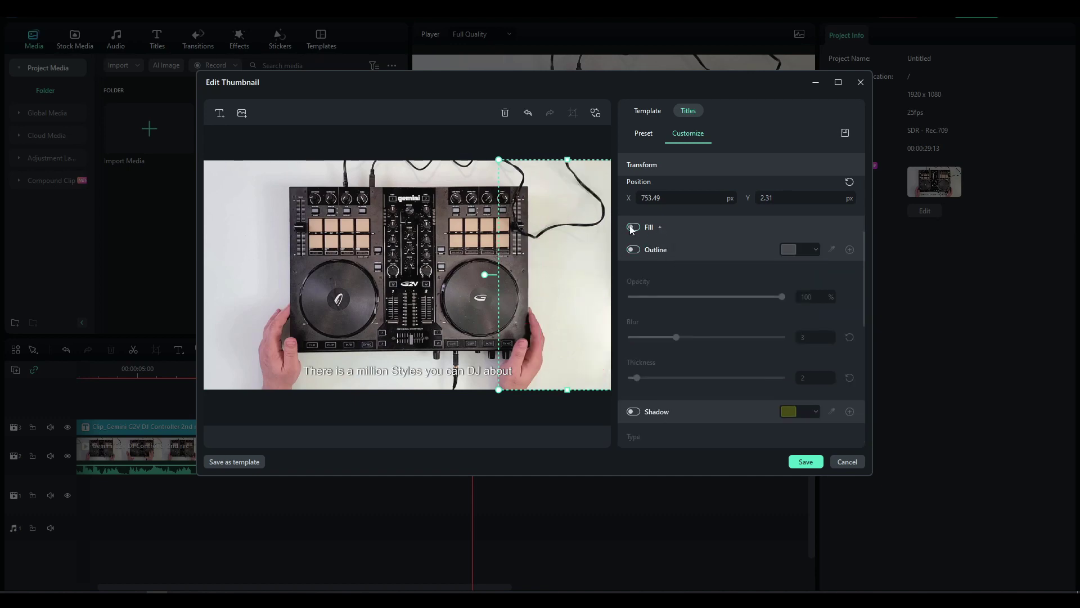
left_click(633, 227)
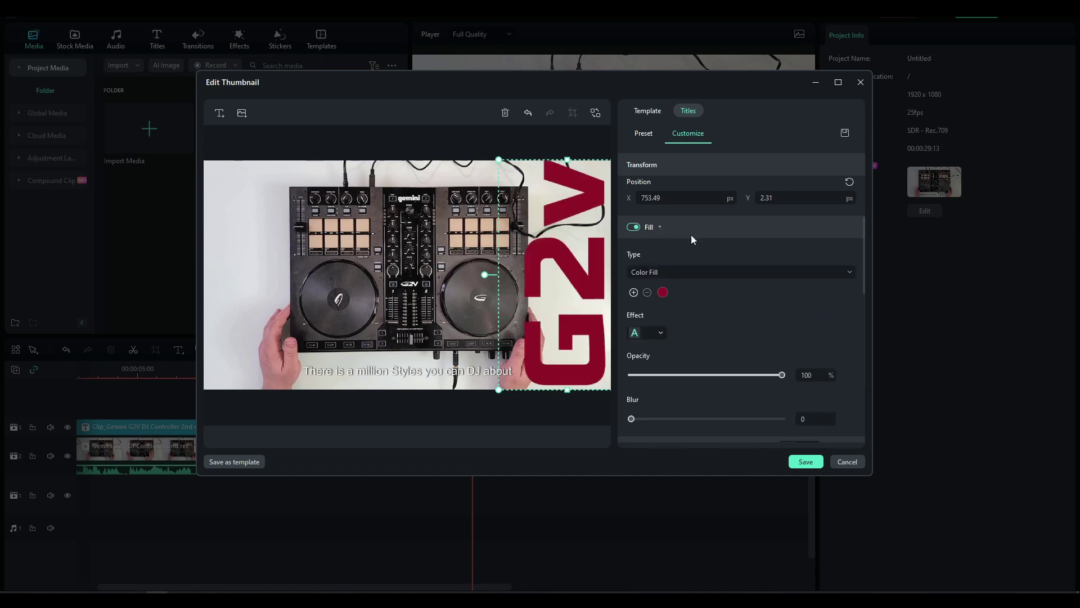
scroll(696, 267, "up", 5)
scroll(695, 267, "down", 5)
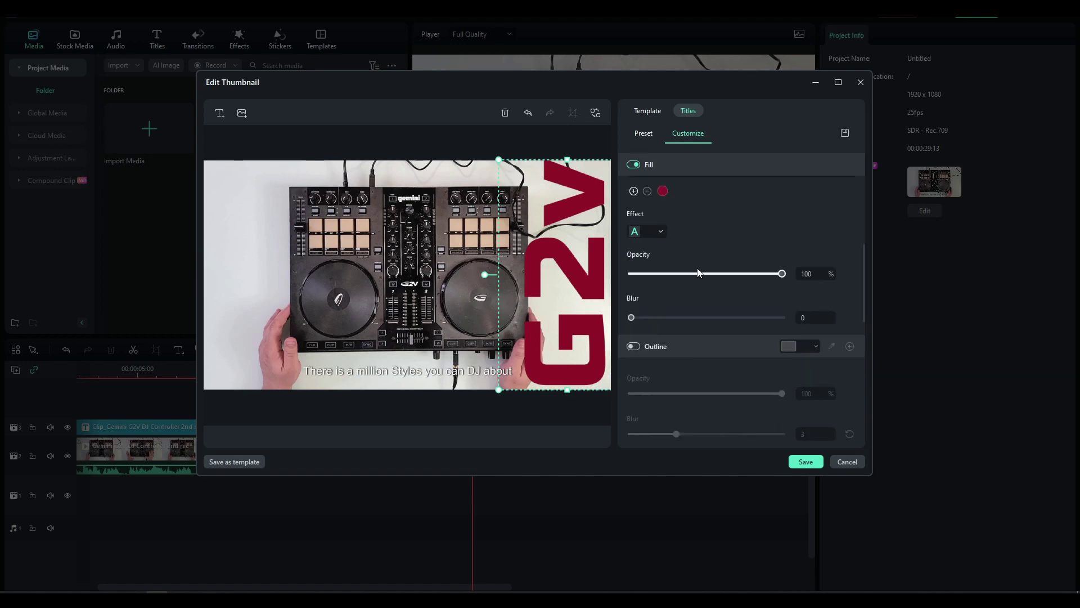
Step: Browse the thumbnail templates: Downloaded, Custom, Vlog, Food, Music, Family, How-To and Promo
left_click(645, 110)
left_click(652, 158)
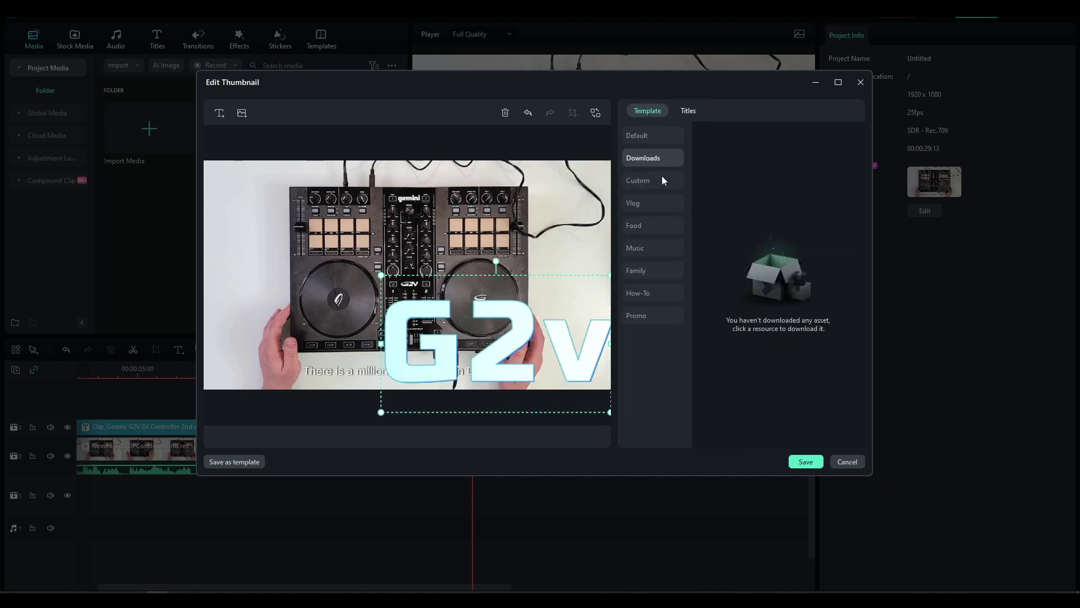
left_click(656, 181)
left_click(644, 203)
left_click(648, 225)
left_click(645, 250)
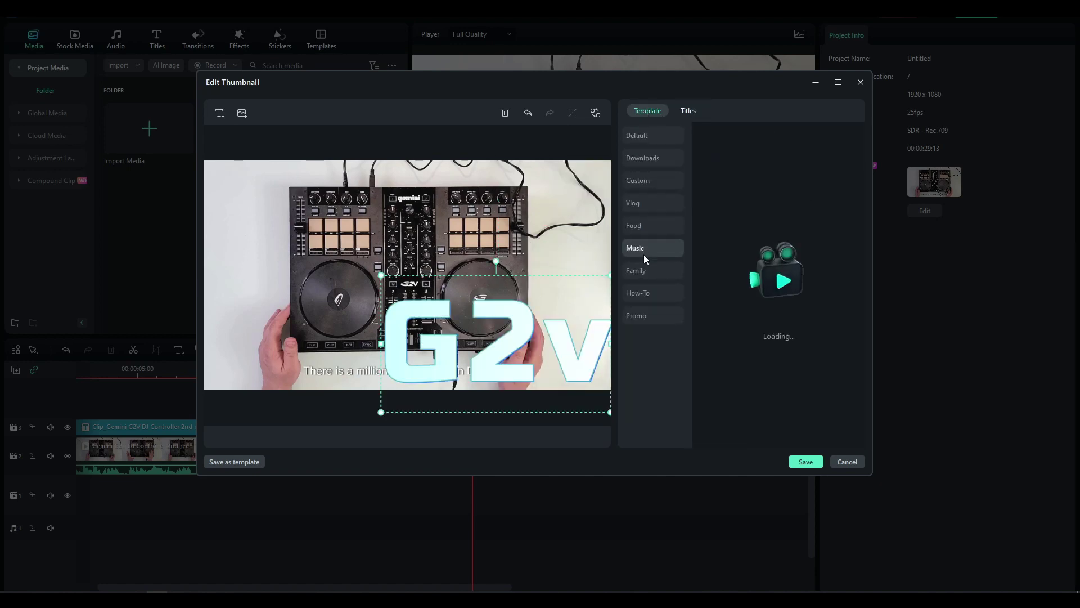
left_click(645, 271)
left_click(646, 294)
left_click(646, 314)
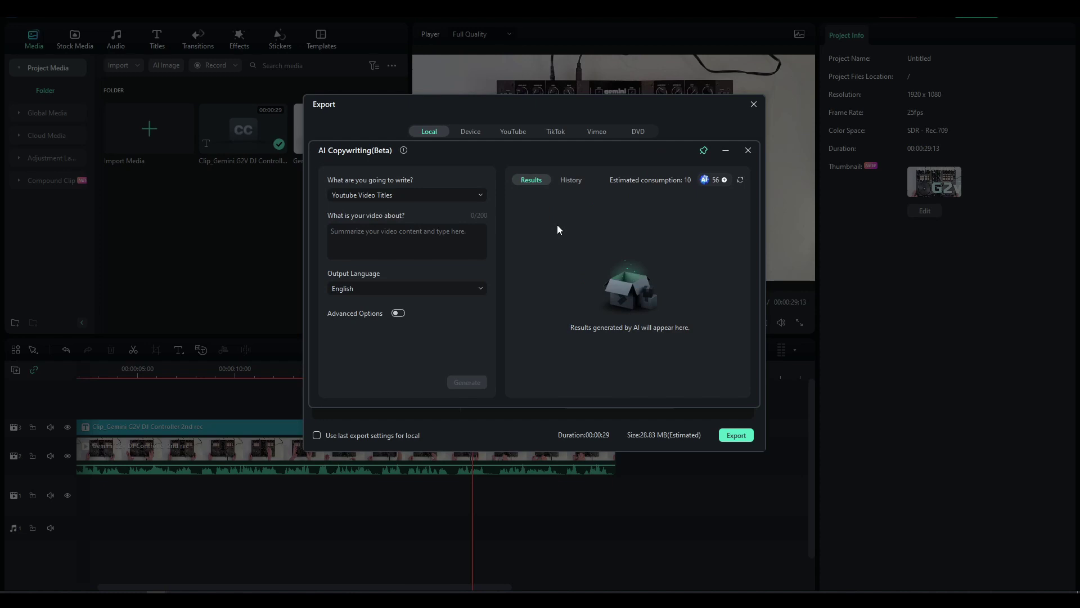
Step: Keep Youtube Video Titles, enter 'IN DEPTH RE IEW OF GEMINI G2V DJ CONTROLLER', and set 5 results
left_click(407, 195)
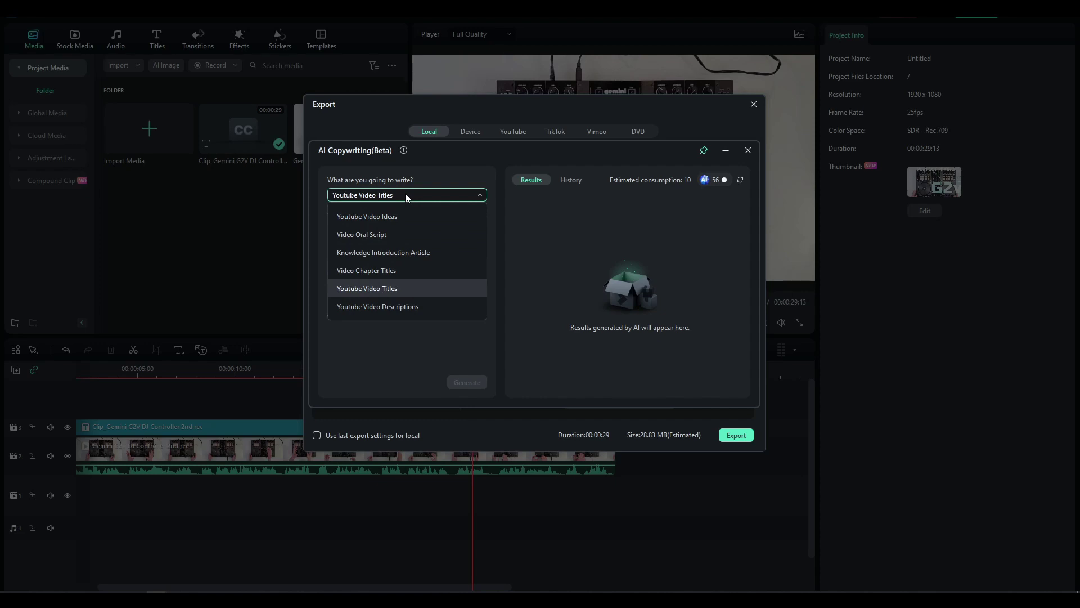
left_click(386, 290)
left_click(388, 239)
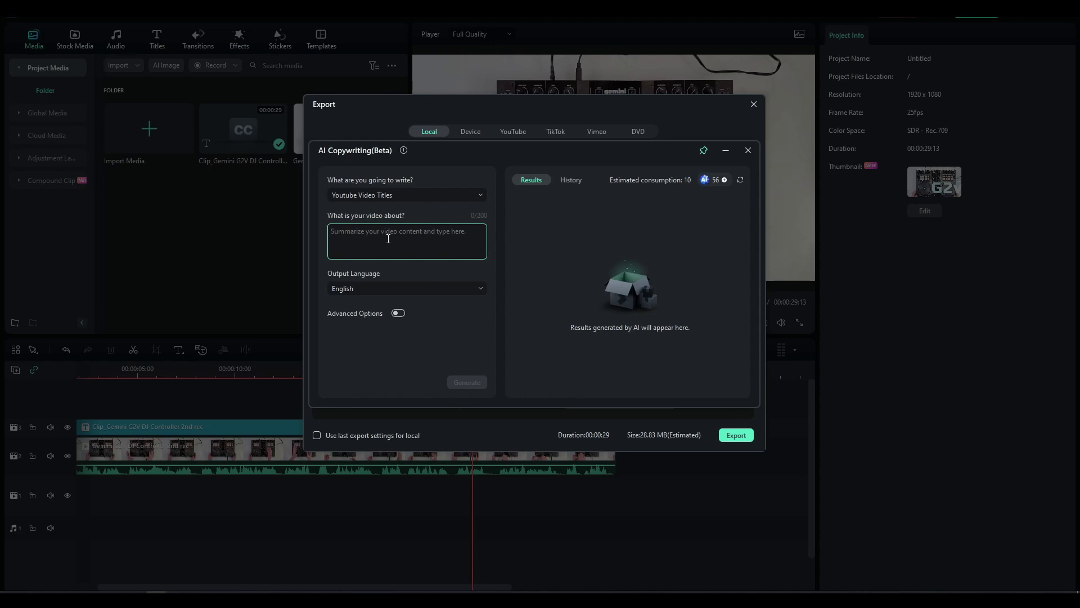
type("IN DEPTH RE ")
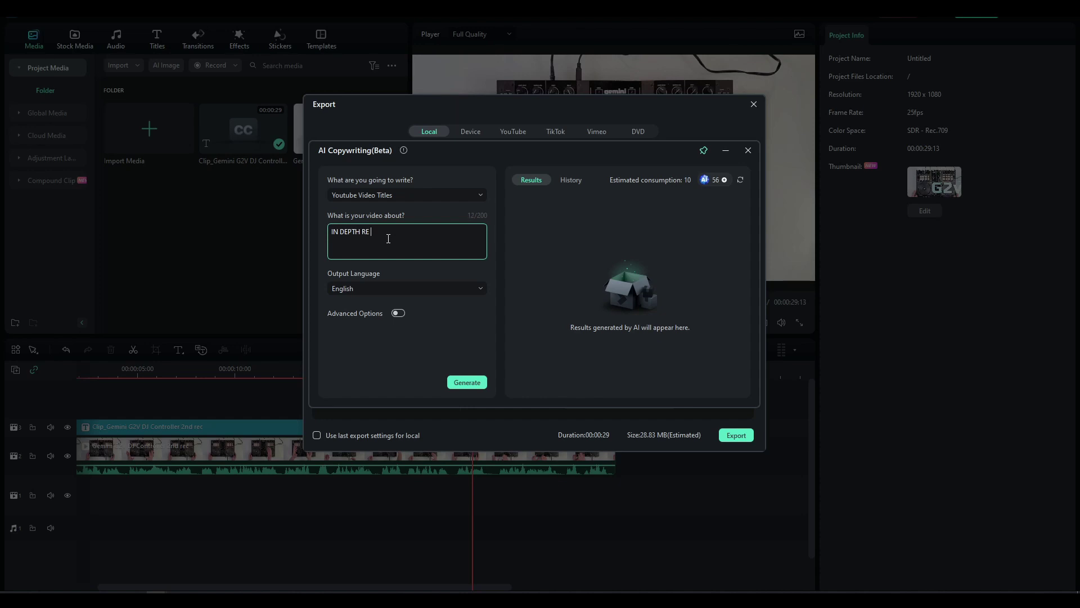
type("IEW OF GEMINI G2V DJ CONTROLLER")
left_click(399, 313)
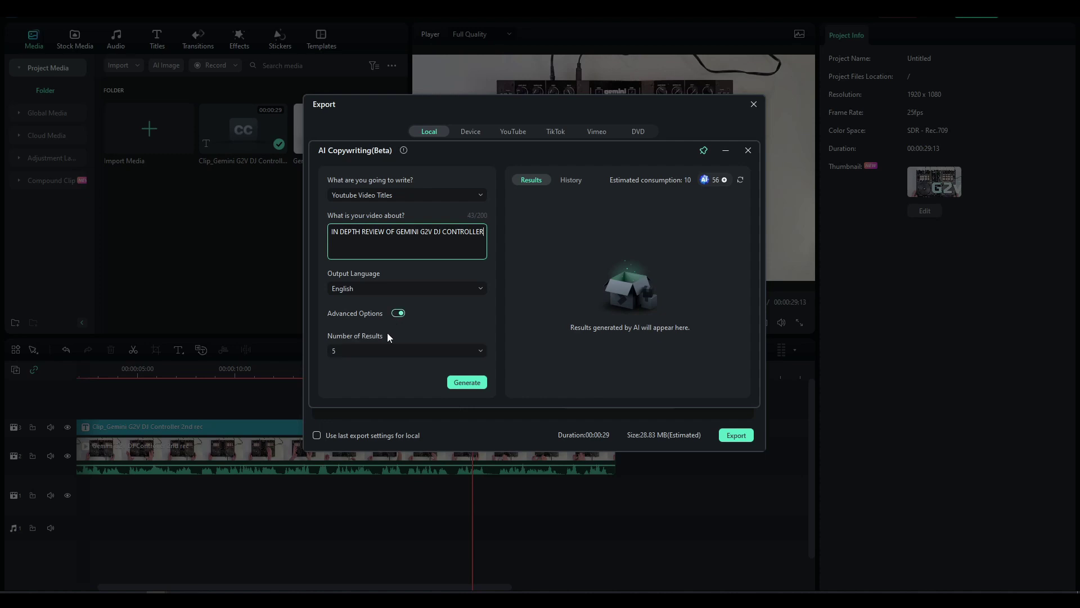
left_click(378, 350)
left_click(379, 350)
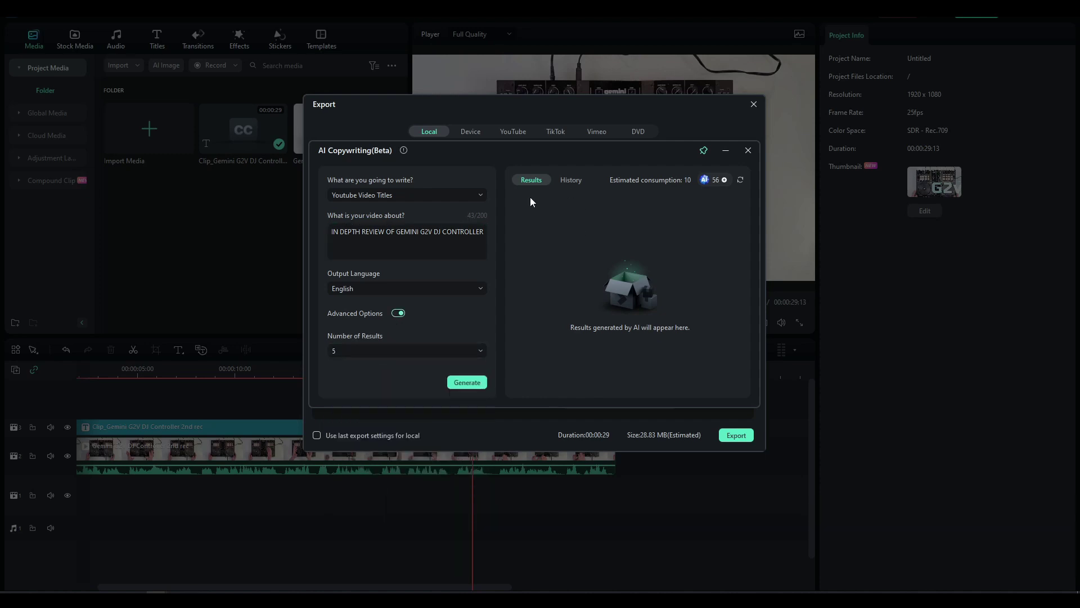
Step: Generate the five title suggestions, then select and deselect the generated titles
left_click(467, 382)
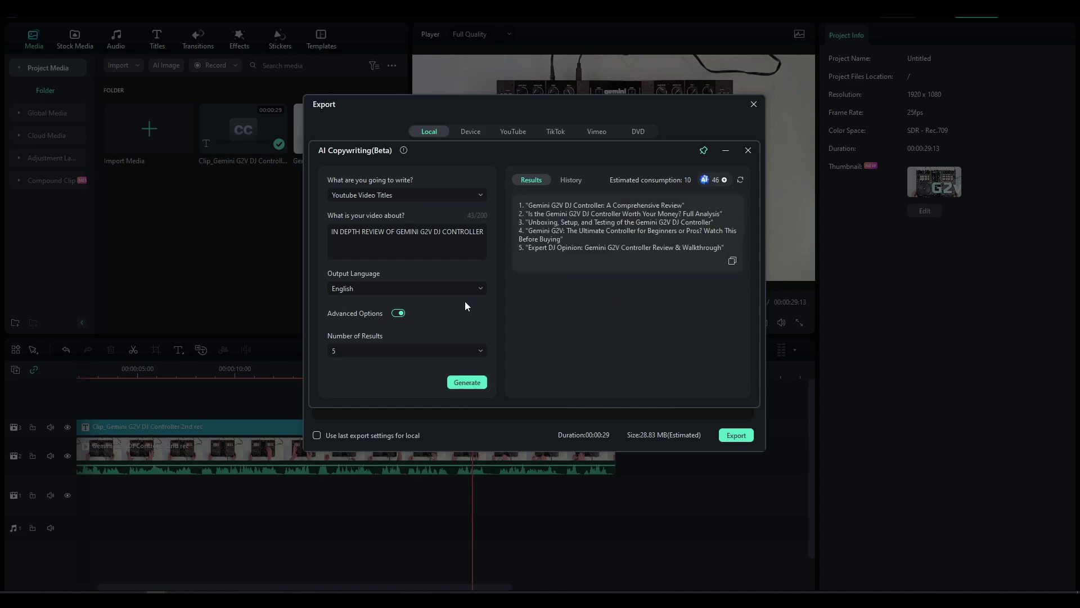
left_click_drag(724, 249, 683, 204)
left_click(558, 311)
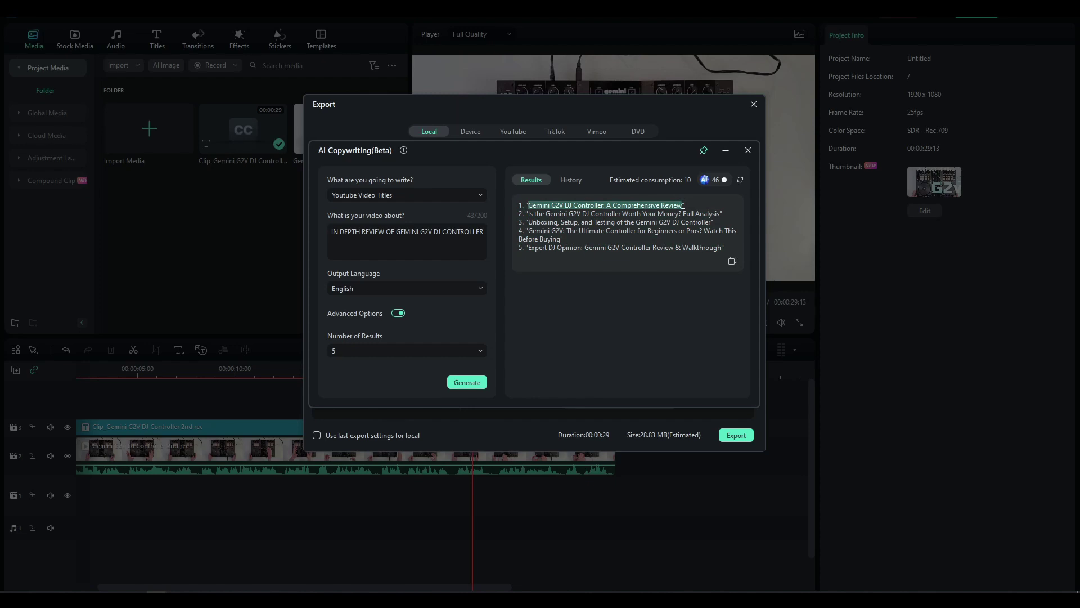
left_click(651, 205)
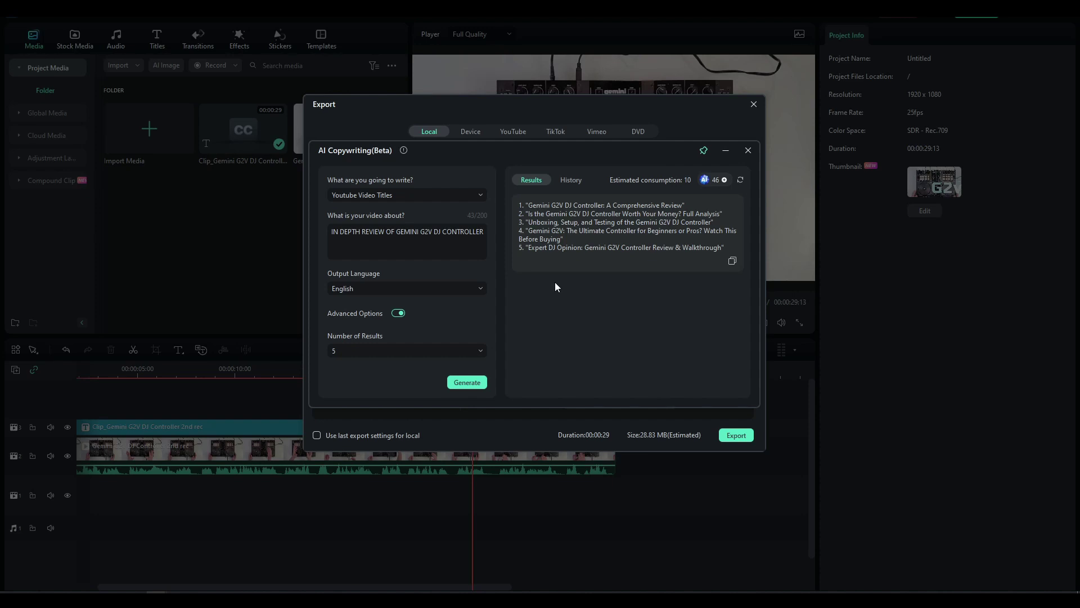
Step: Close the AI Copywriting panel and Export window to get back to the main editor
key("Escape")
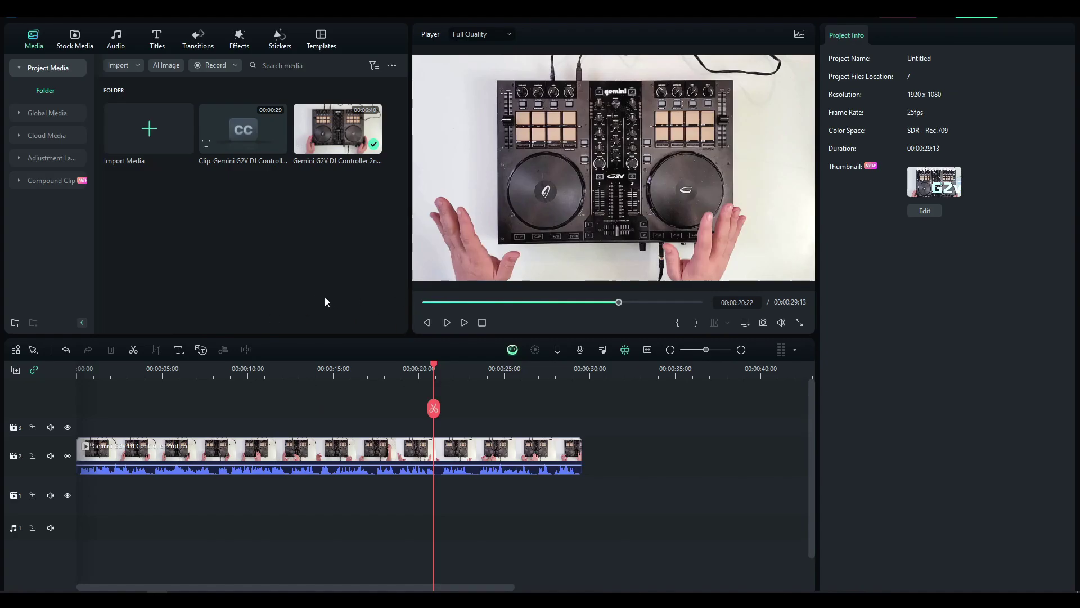
Step: Ask Filmora Copilot 'HOW TO REMOVE SILENCE ON THIS VIDEO', read the Silence Detection answer, then close it
right_click(332, 457)
left_click(374, 42)
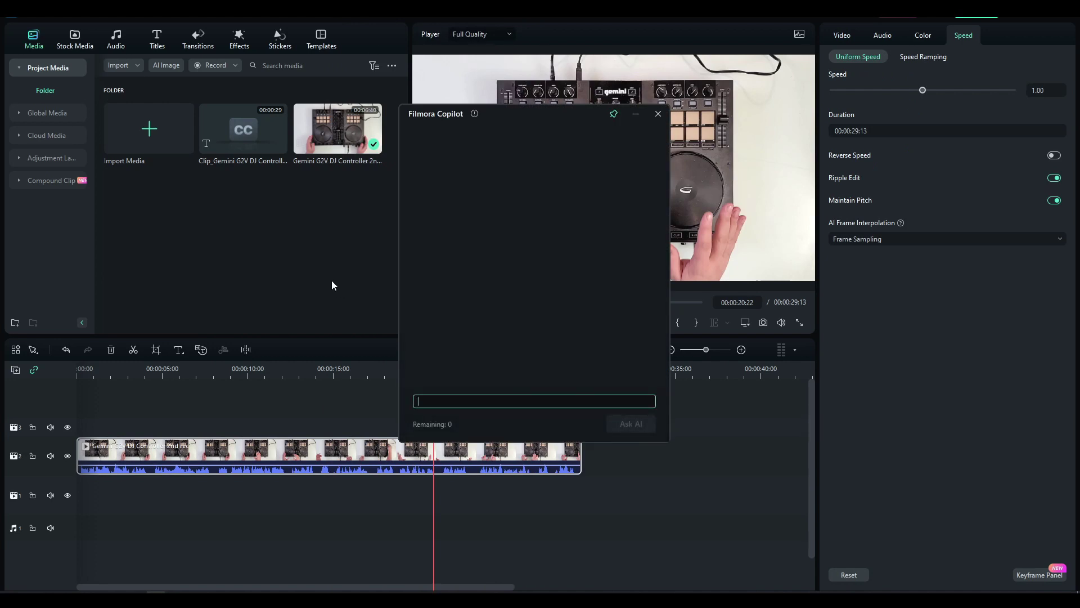
left_click_drag(512, 116, 597, 120)
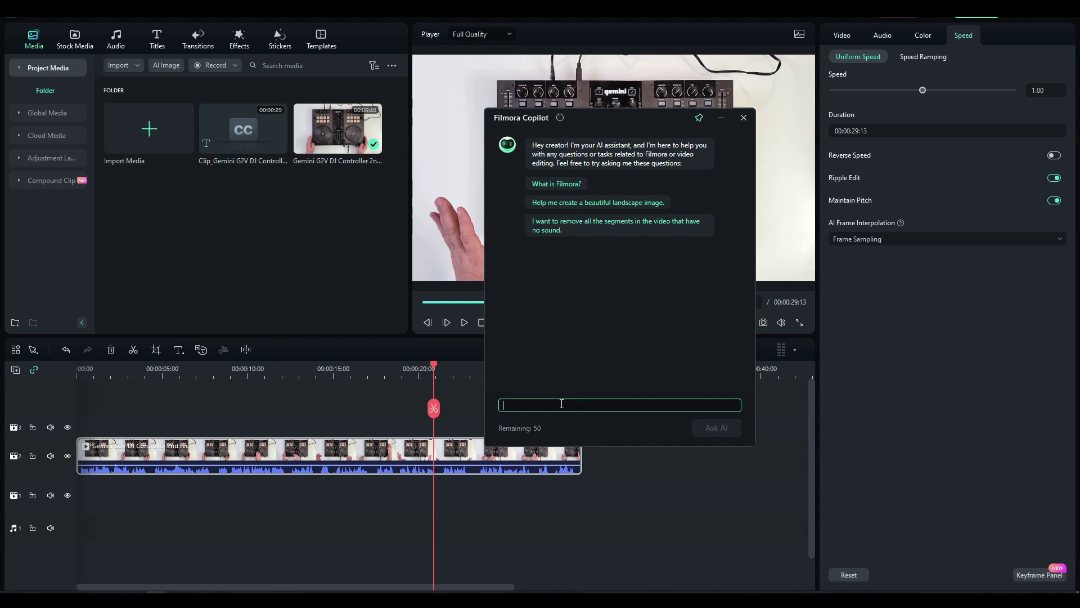
type("HOW TO REMOVE S")
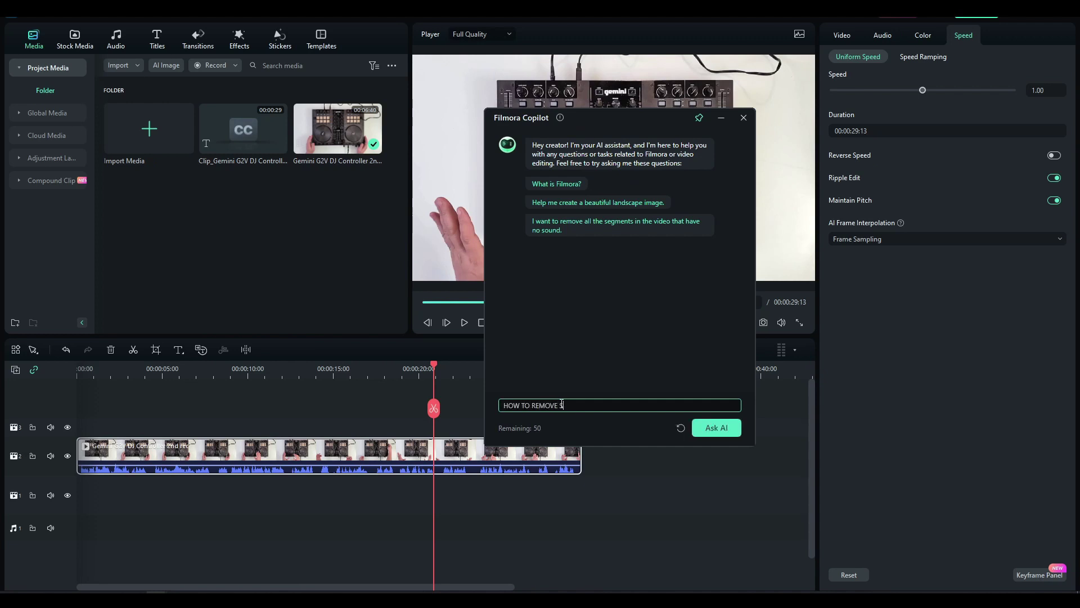
type("ILENCE ON THIS VIDEO")
key("Return")
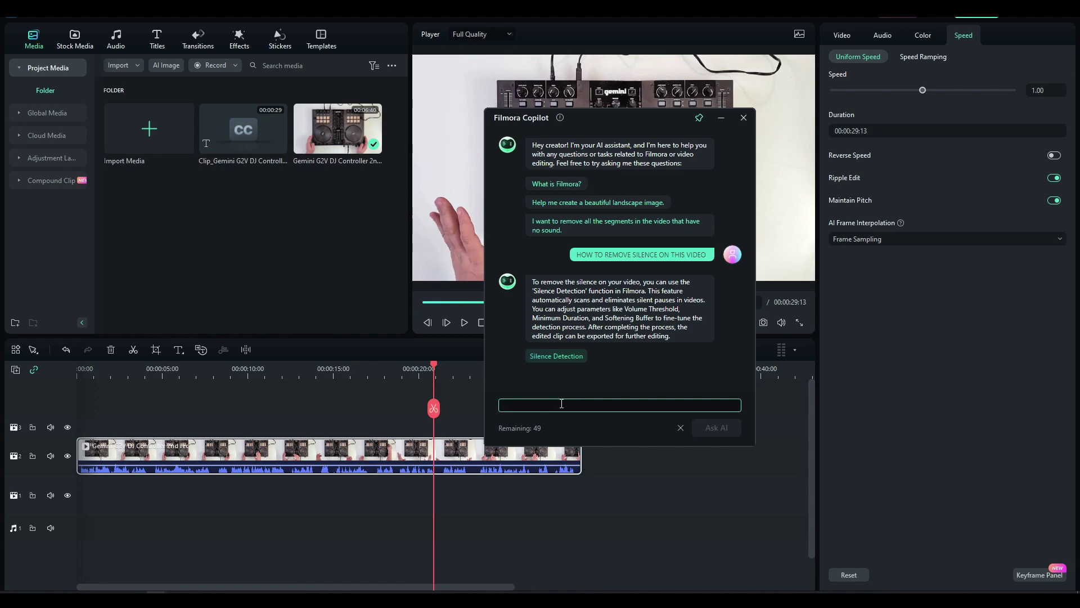
key("Escape")
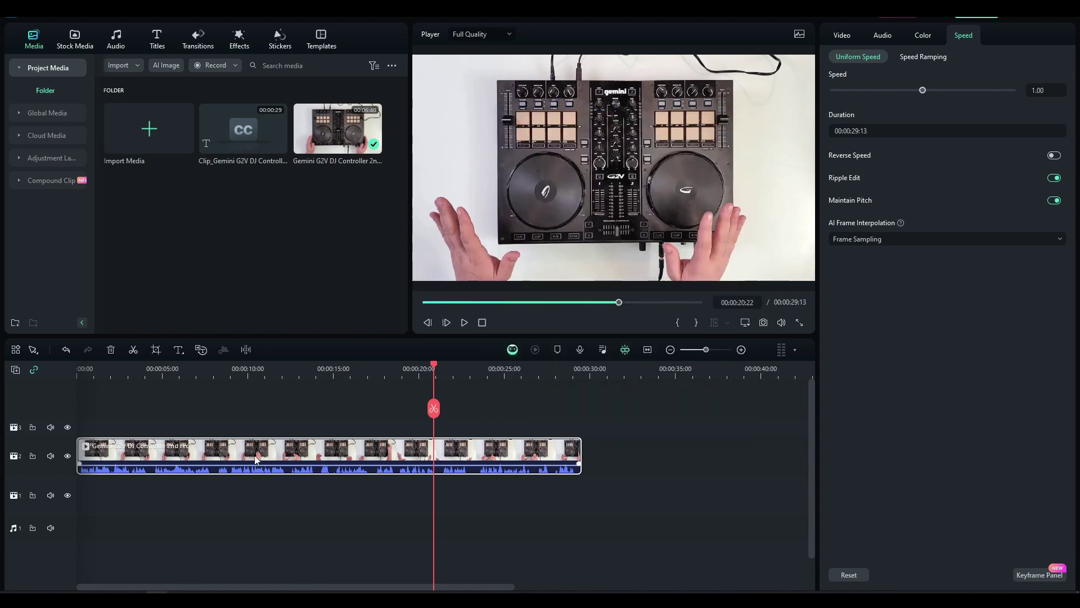
Step: Start Silence Detection on the clip, settle on Sound-based editing, and confirm to open the editor
left_click(246, 350)
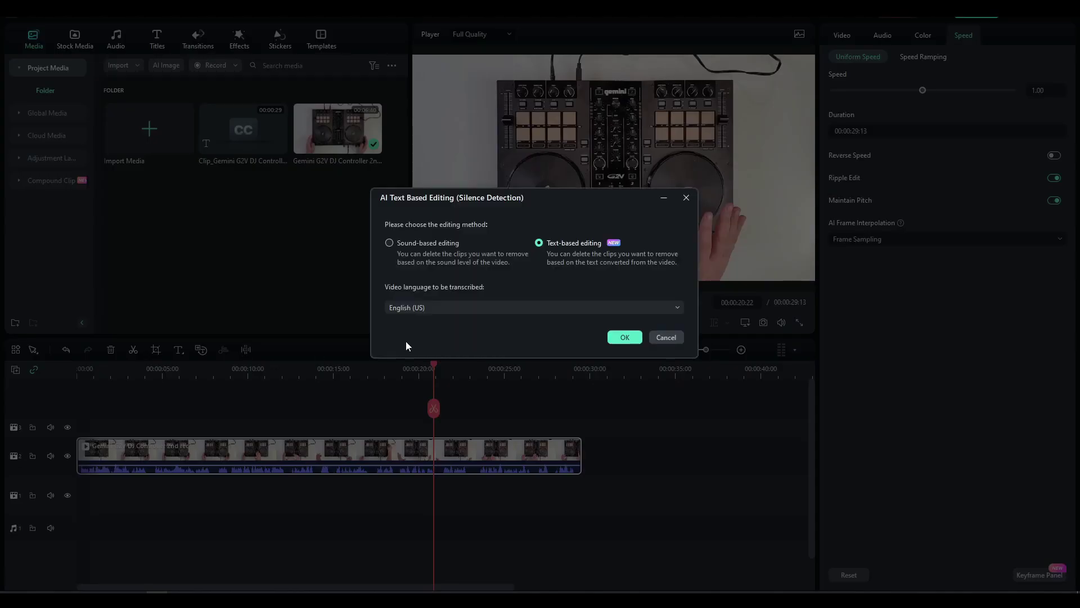
left_click(421, 244)
left_click(563, 243)
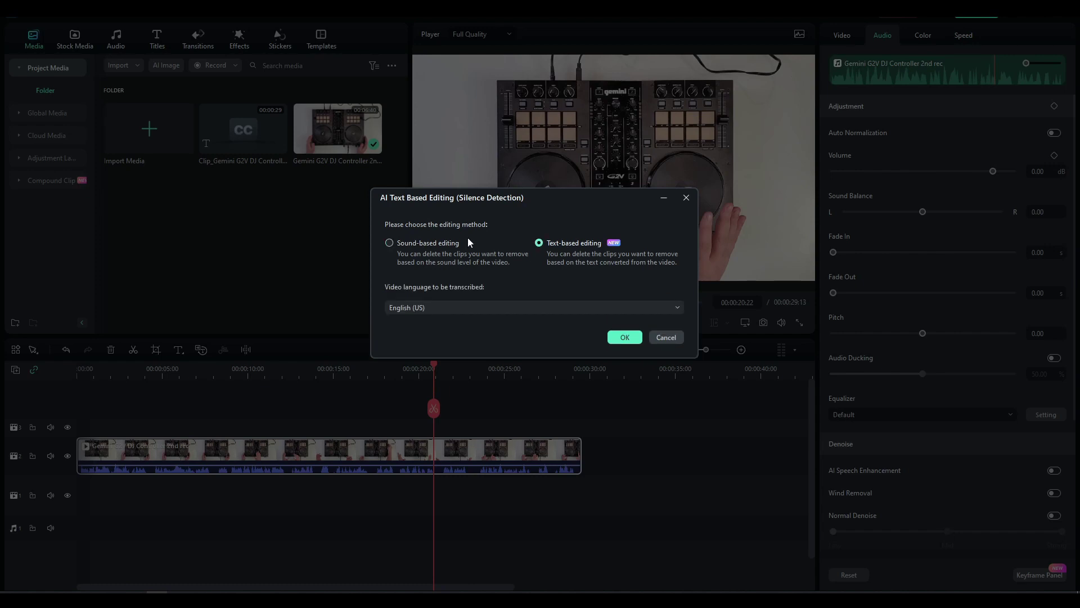
left_click(443, 245)
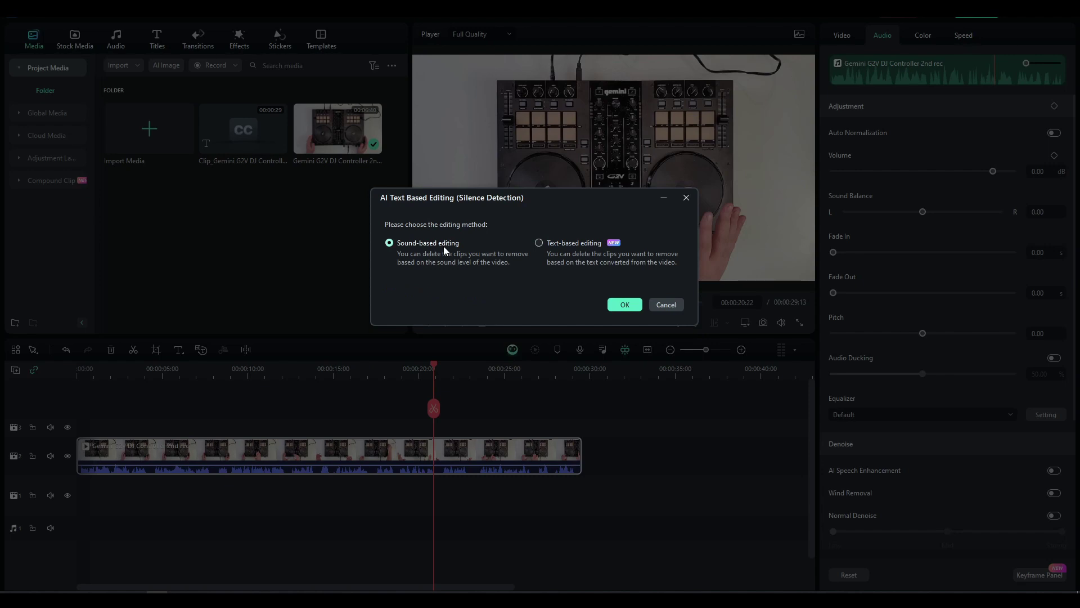
left_click(542, 243)
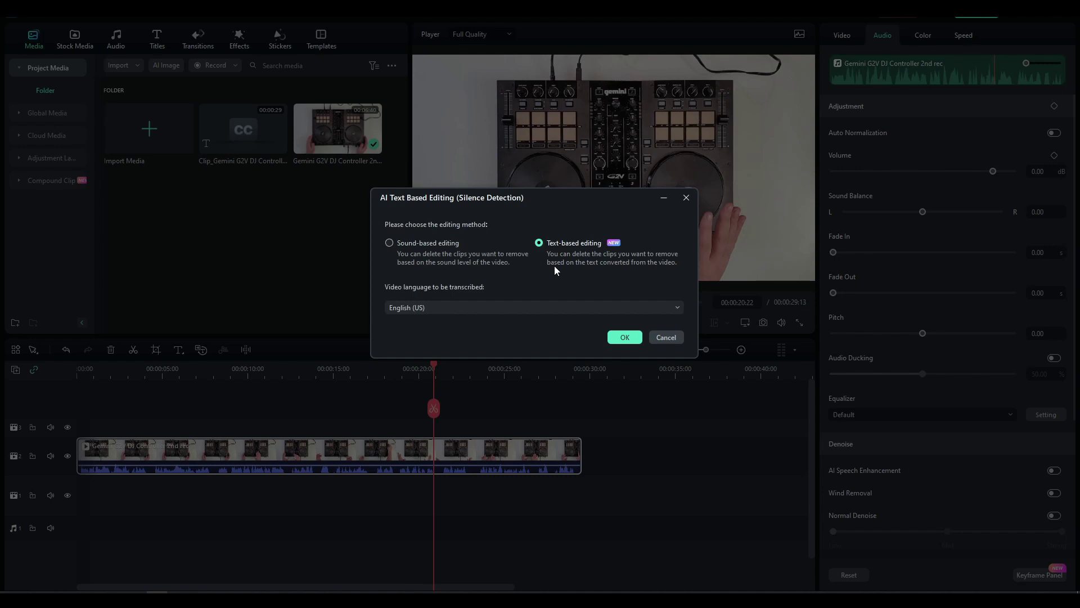
left_click(427, 243)
left_click(625, 305)
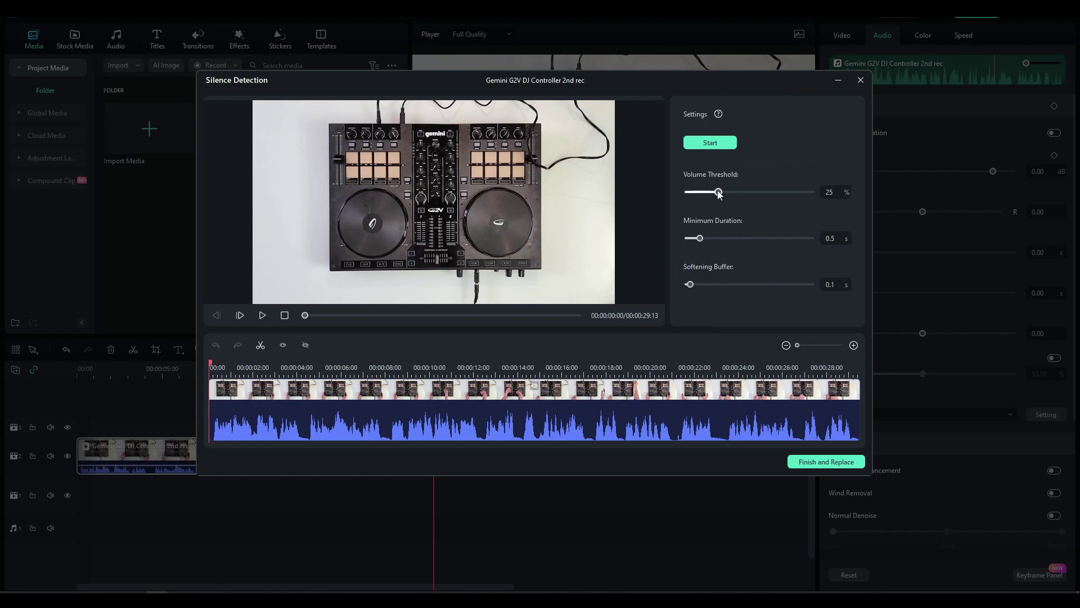
Step: Rerun detection at a 20% volume threshold and restore the silent piece near 23 seconds
left_click_drag(719, 193, 713, 192)
left_click(710, 143)
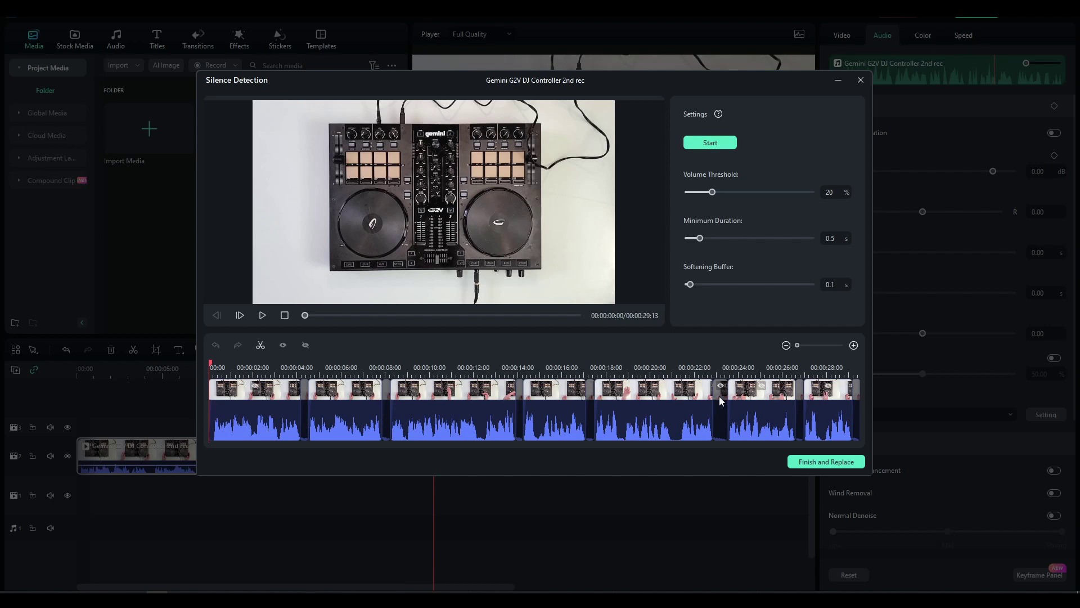
left_click(722, 366)
scroll(732, 369, "up", 3)
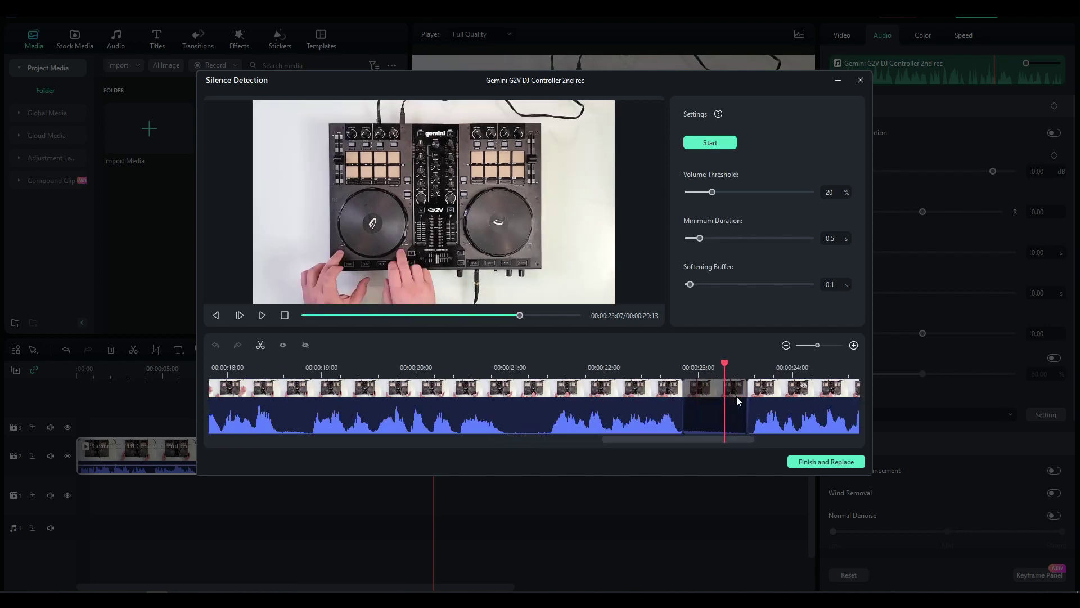
left_click(635, 372)
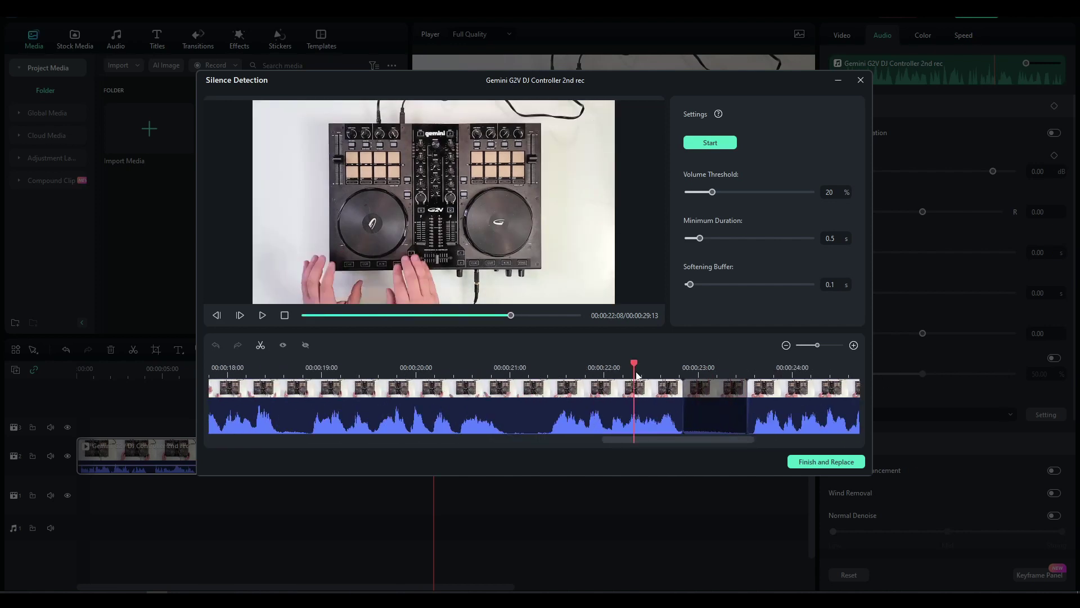
left_click(262, 315)
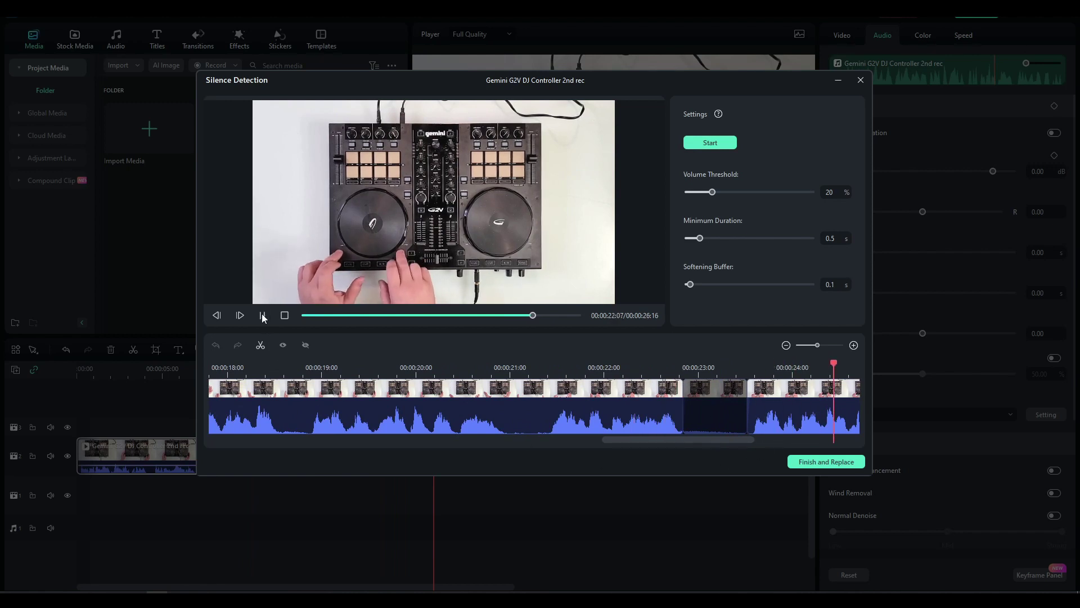
left_click(703, 394)
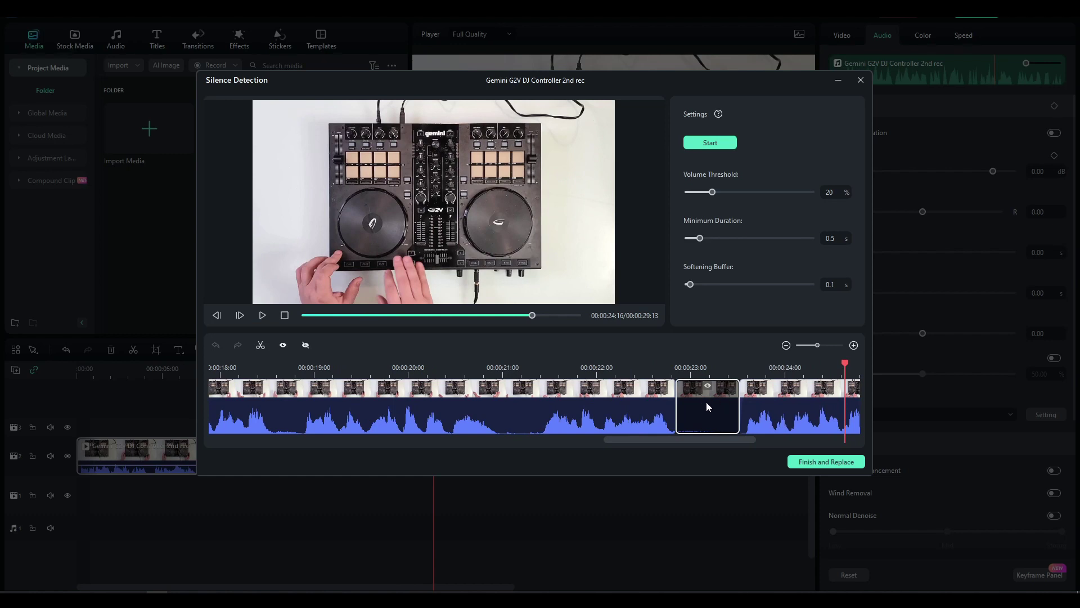
left_click(706, 387)
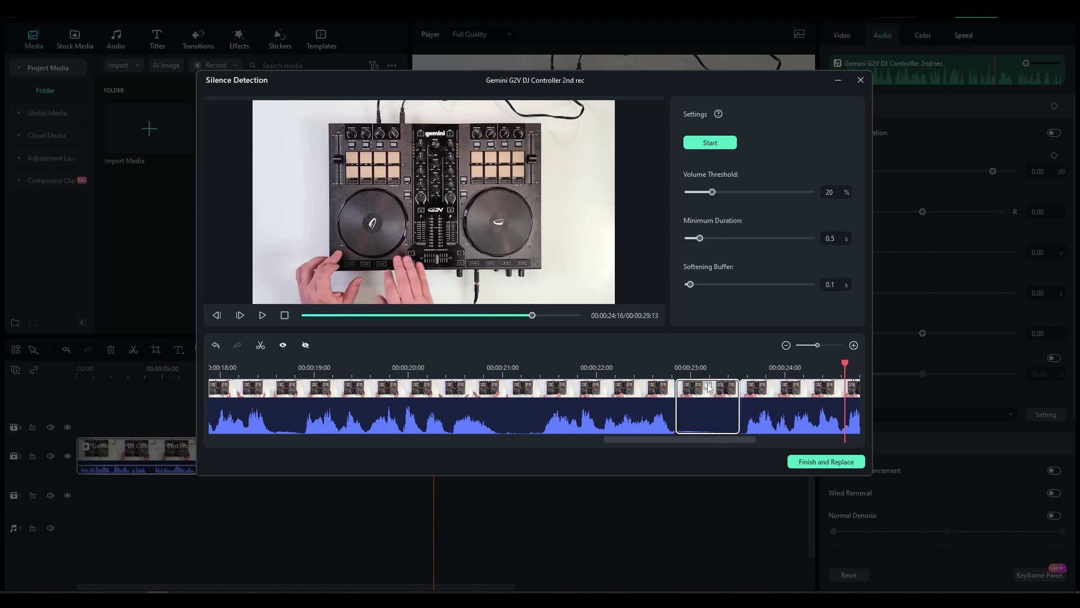
left_click(653, 382)
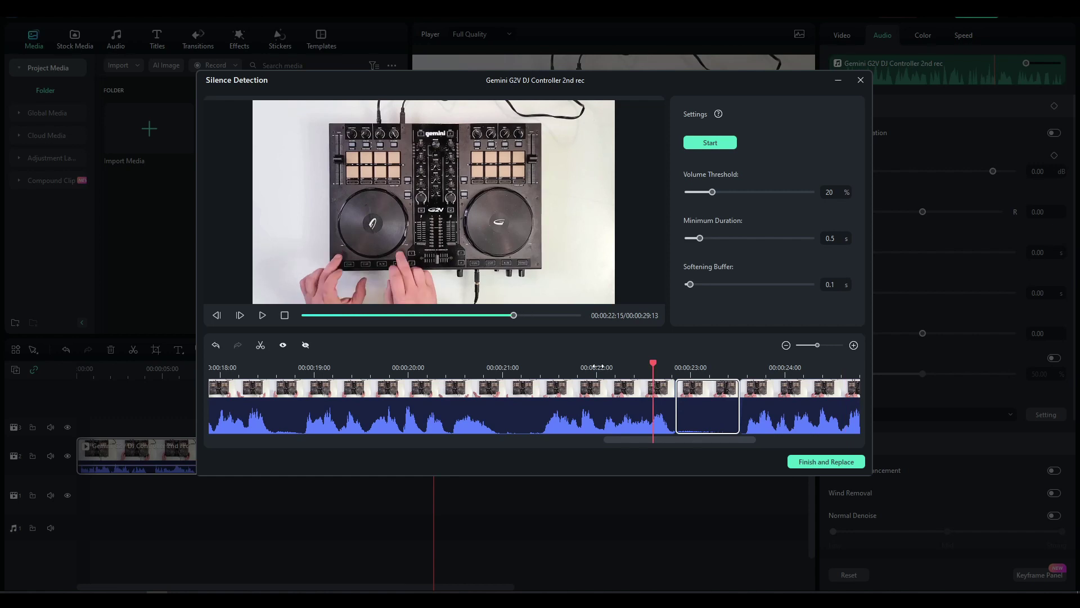
left_click(262, 316)
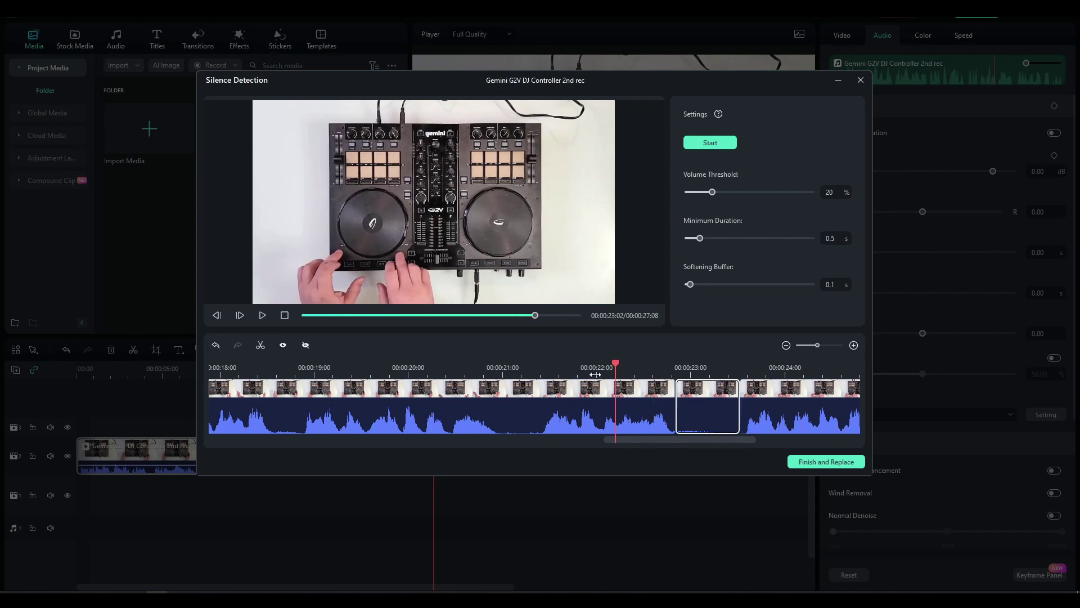
left_click(263, 316)
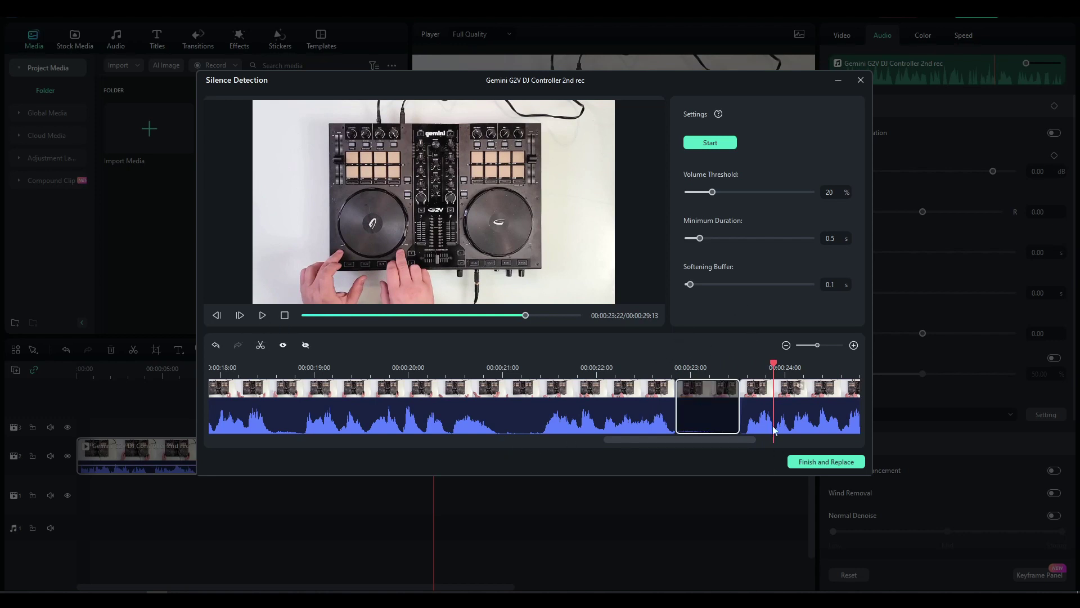
Step: Apply the silence cuts to the timeline, then select and deselect the resulting pieces on track 2
left_click(826, 461)
left_click(340, 509)
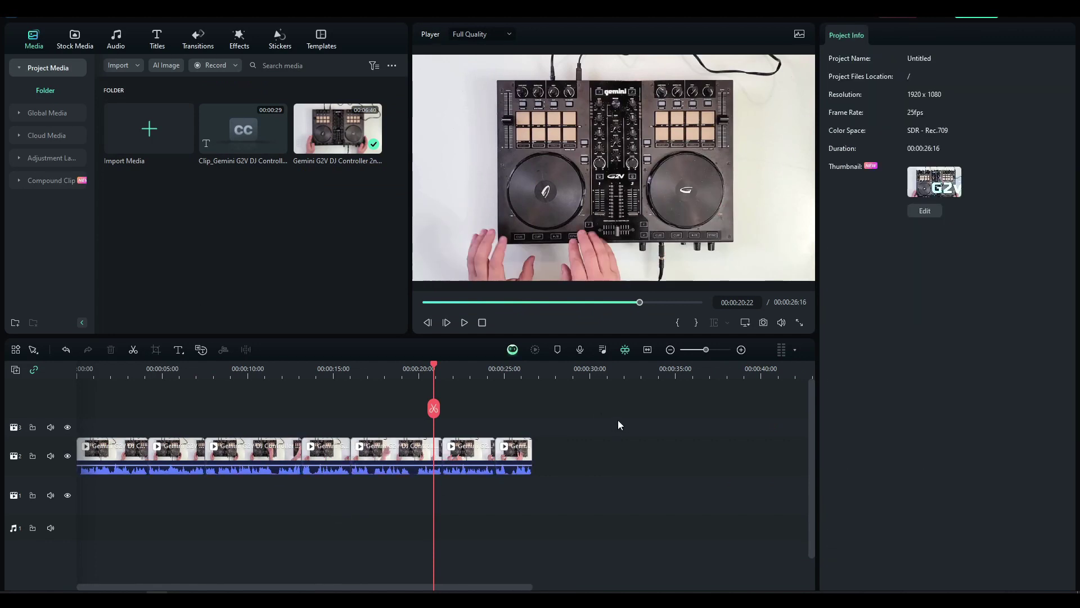
left_click_drag(601, 413, 76, 511)
left_click(387, 498)
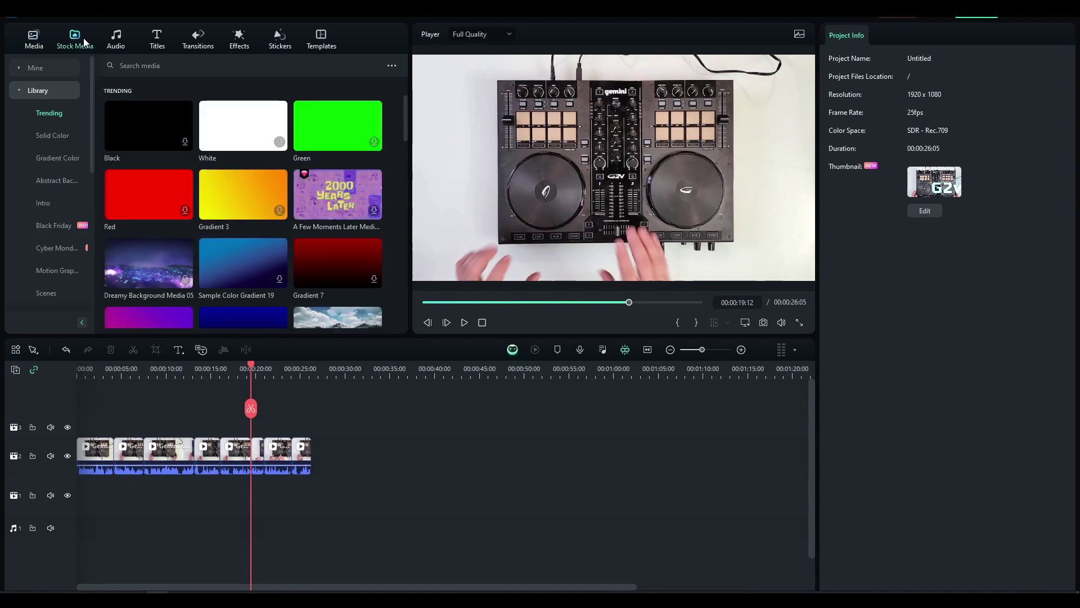
Step: Expand Partners in Stock Media, check Giphy, Pixabay and Unsplash, then settle on Pexels videos
left_click(22, 90)
left_click(20, 113)
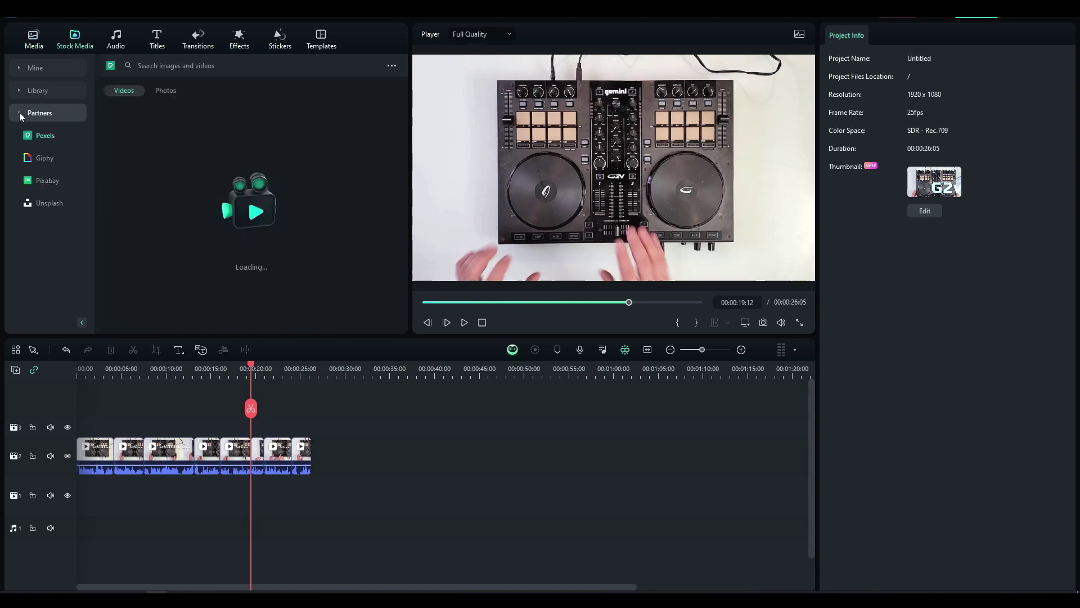
left_click(43, 160)
left_click(46, 181)
left_click(51, 205)
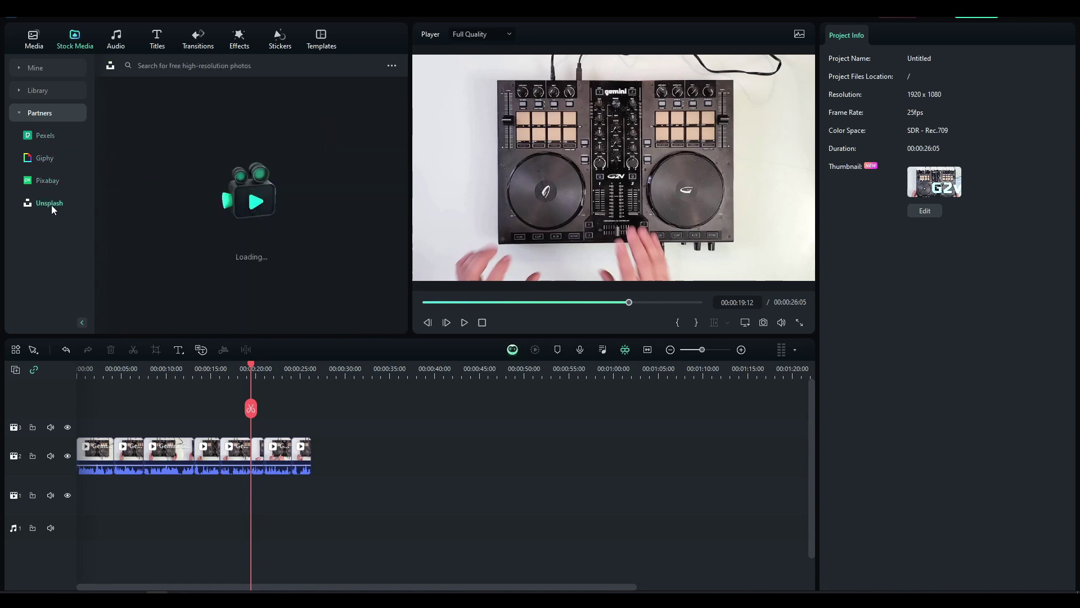
left_click(47, 138)
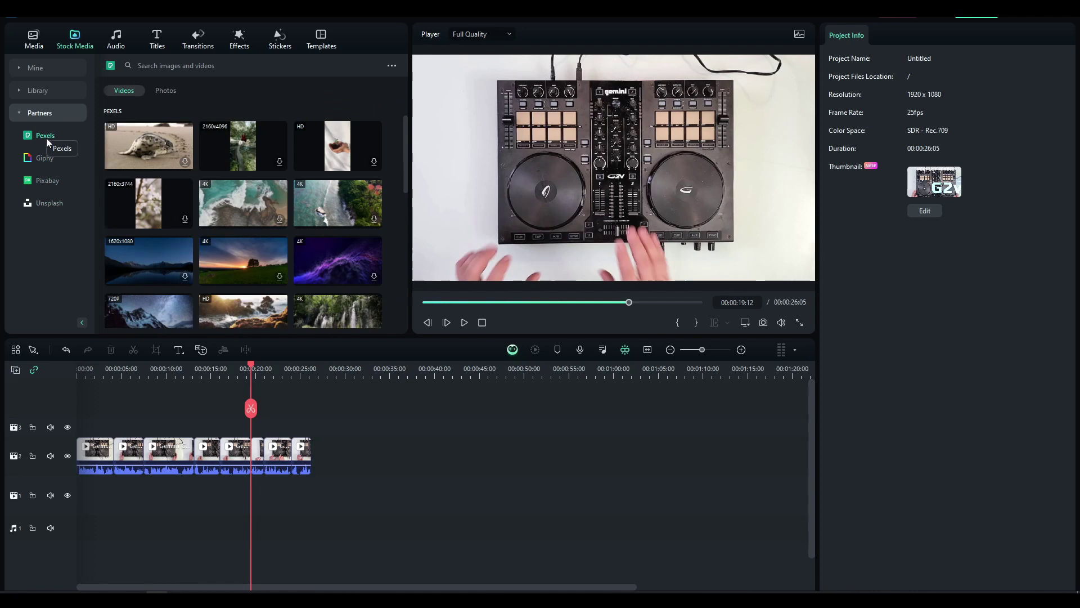
scroll(287, 179, "down", 5)
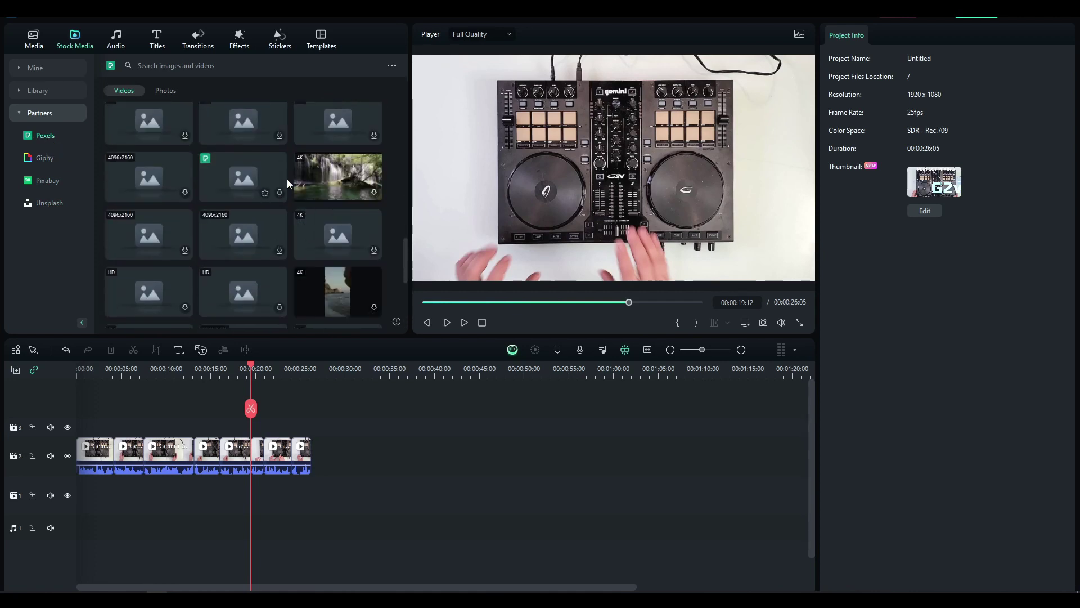
scroll(287, 178, "up", 5)
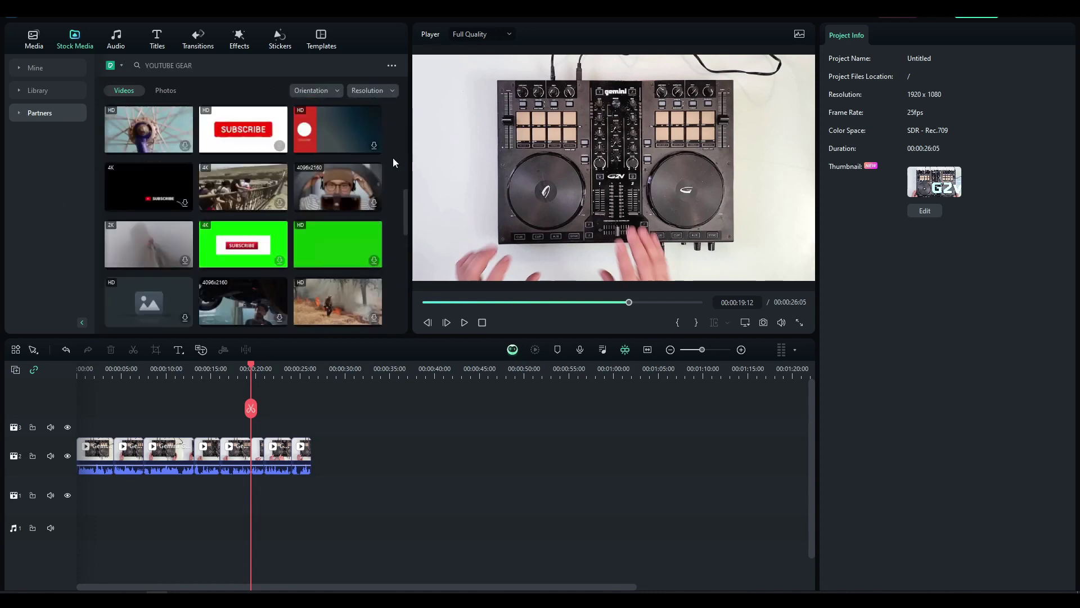
Step: Open the Audio music library and filter the tracks to Paid
left_click(115, 40)
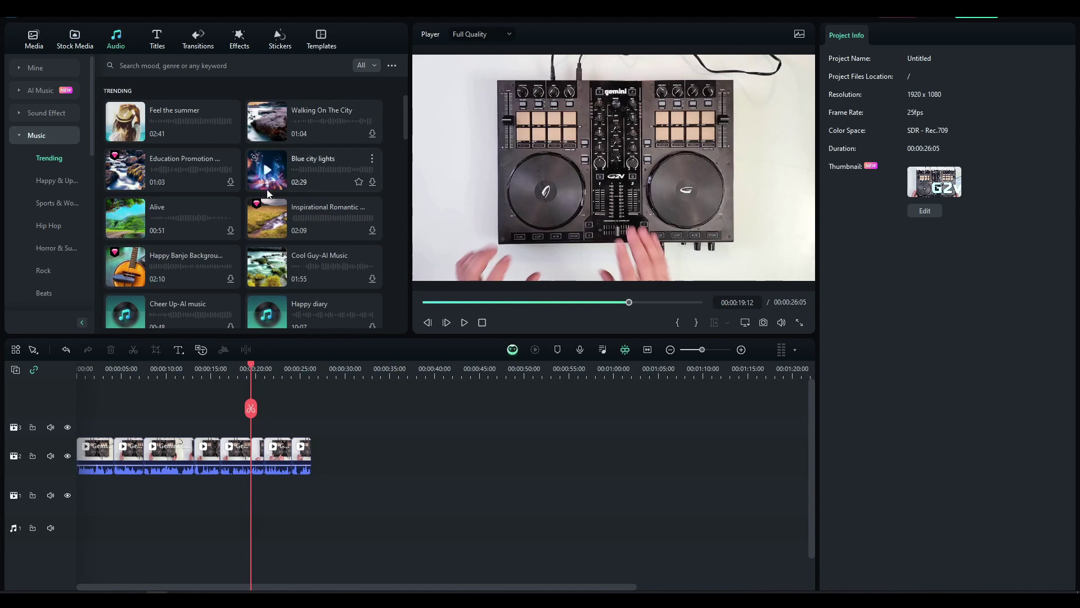
scroll(254, 183, "down", 10)
scroll(248, 191, "down", 10)
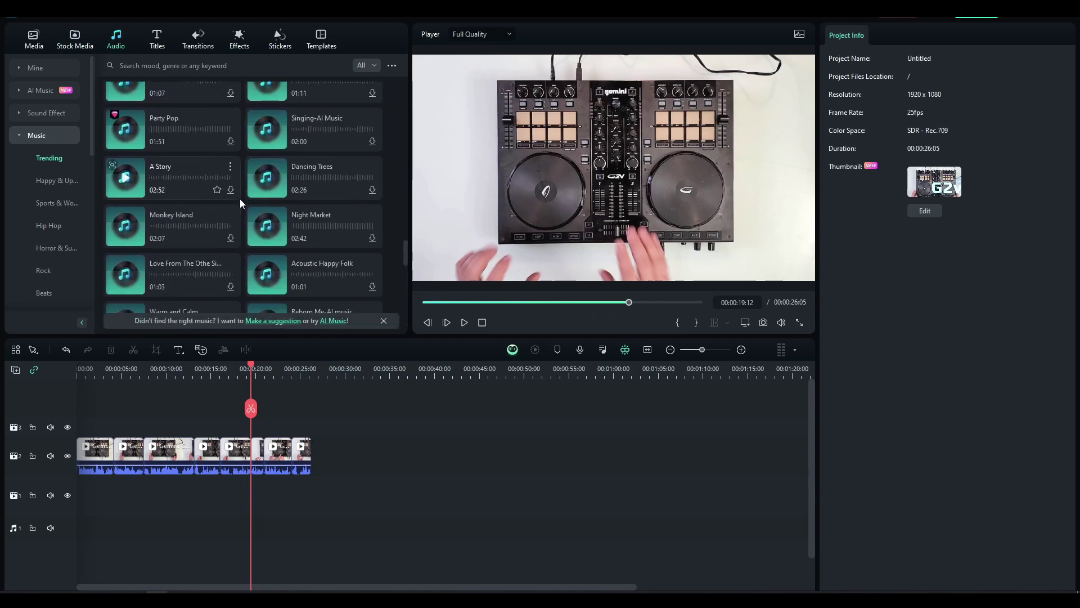
scroll(227, 202, "up", 15)
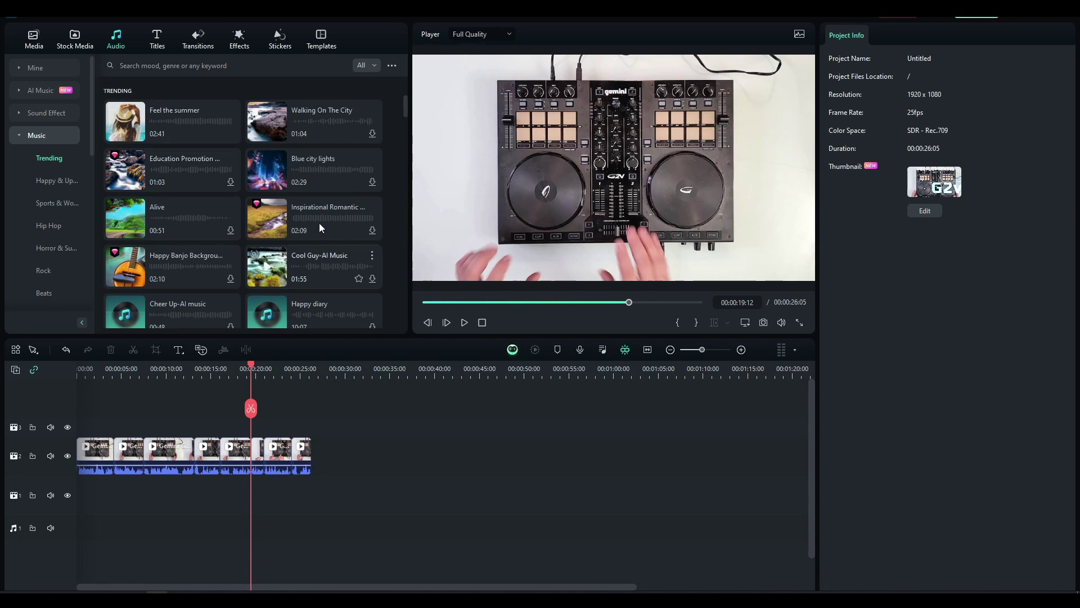
mouse_move(377, 65)
left_click(374, 110)
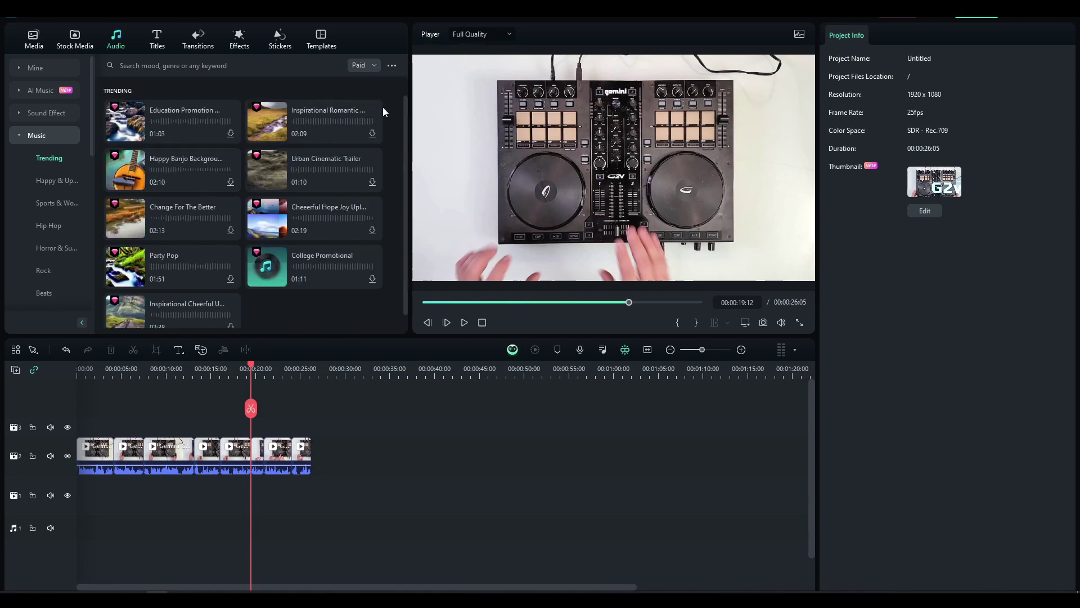
Step: Switch the filter to Free music, then go to the AI Music section
mouse_move(260, 120)
mouse_move(373, 67)
left_click(365, 96)
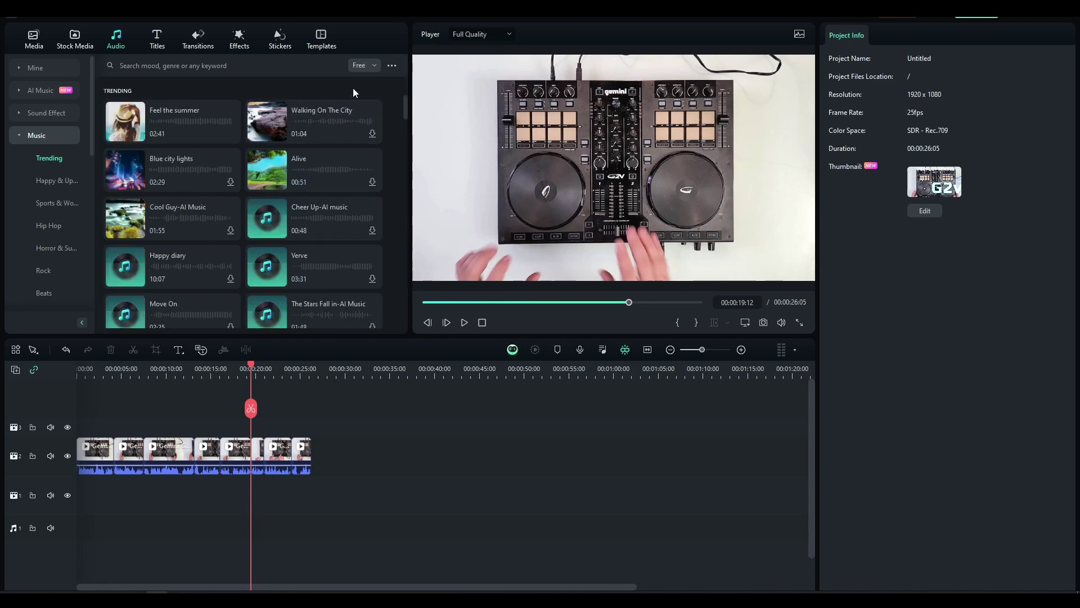
mouse_move(283, 125)
scroll(386, 169, "down", 10)
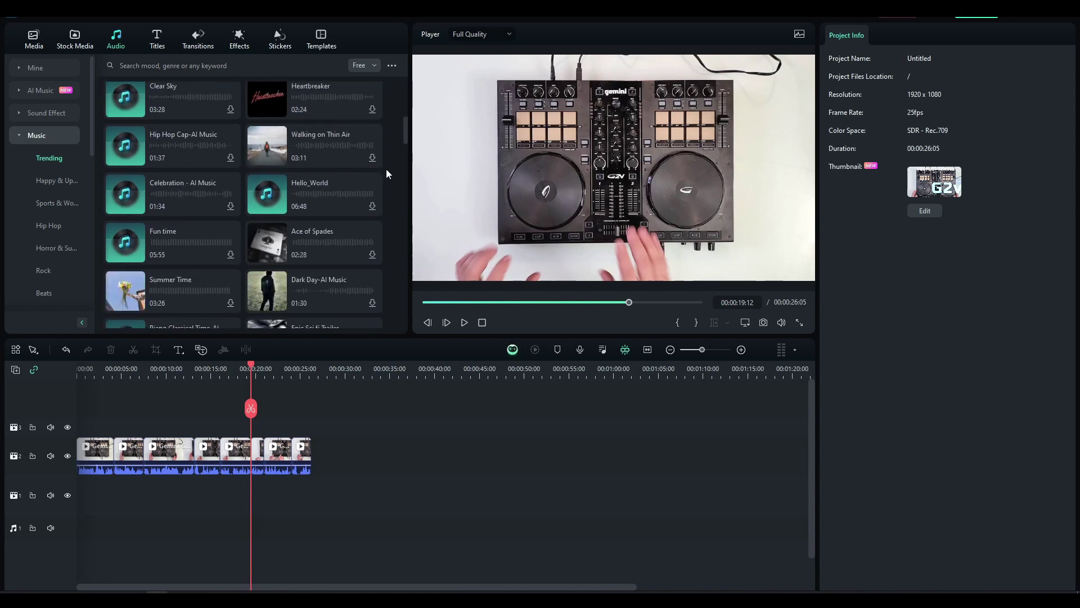
scroll(392, 166, "up", 10)
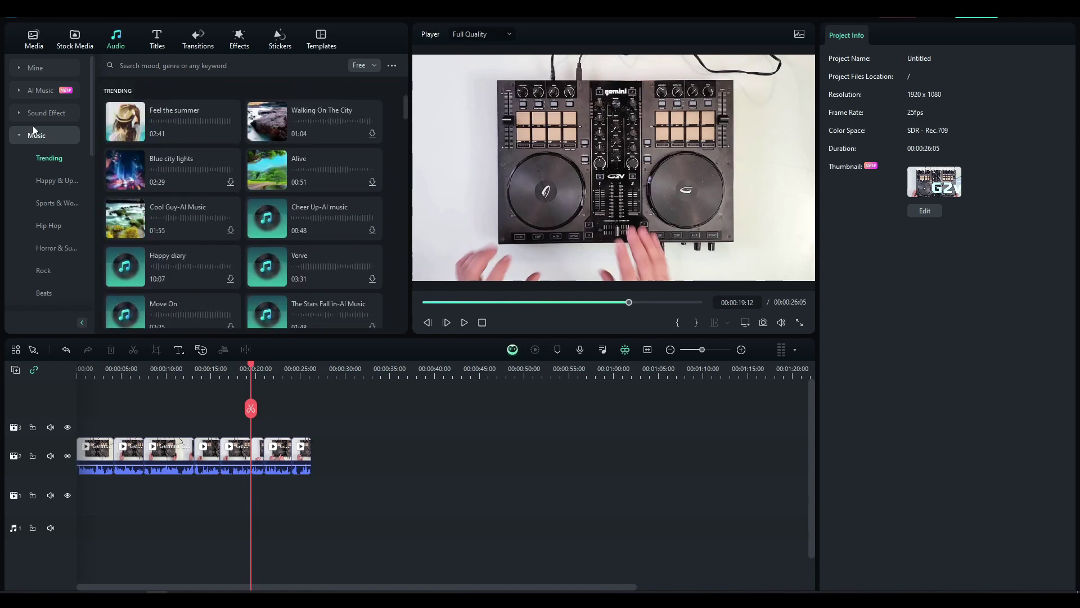
left_click(19, 114)
left_click(19, 89)
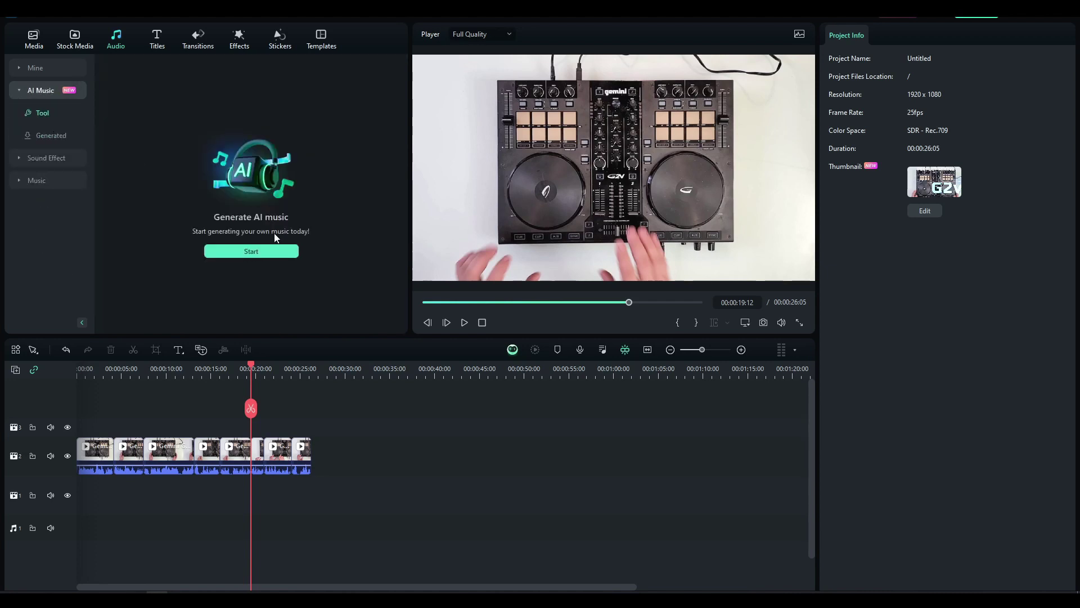
Step: Generate Epic-mood AI music with the duration shortened to 35 seconds
left_click(262, 251)
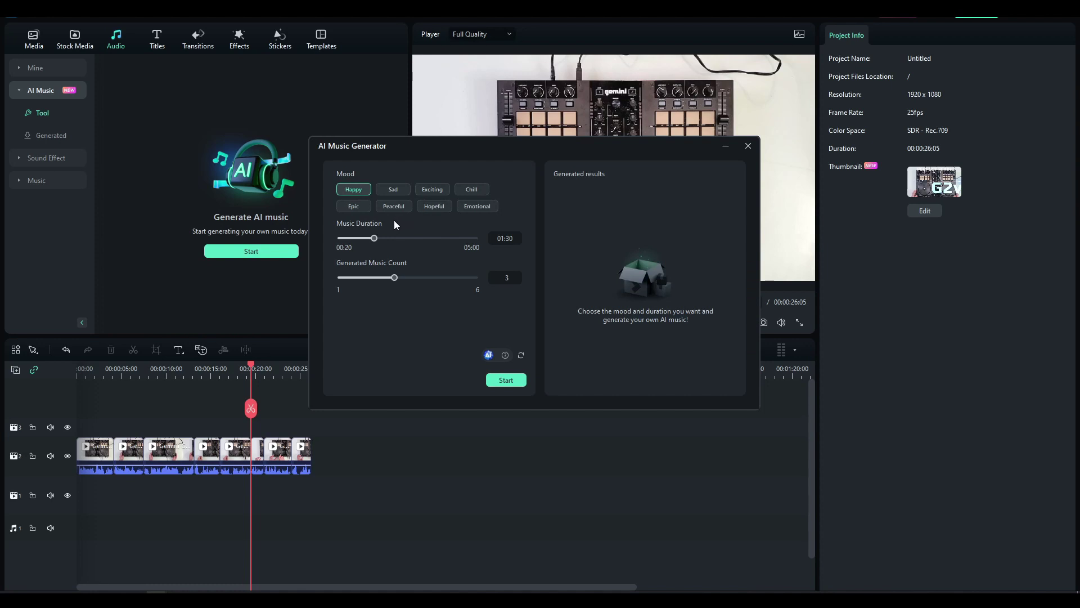
left_click(357, 207)
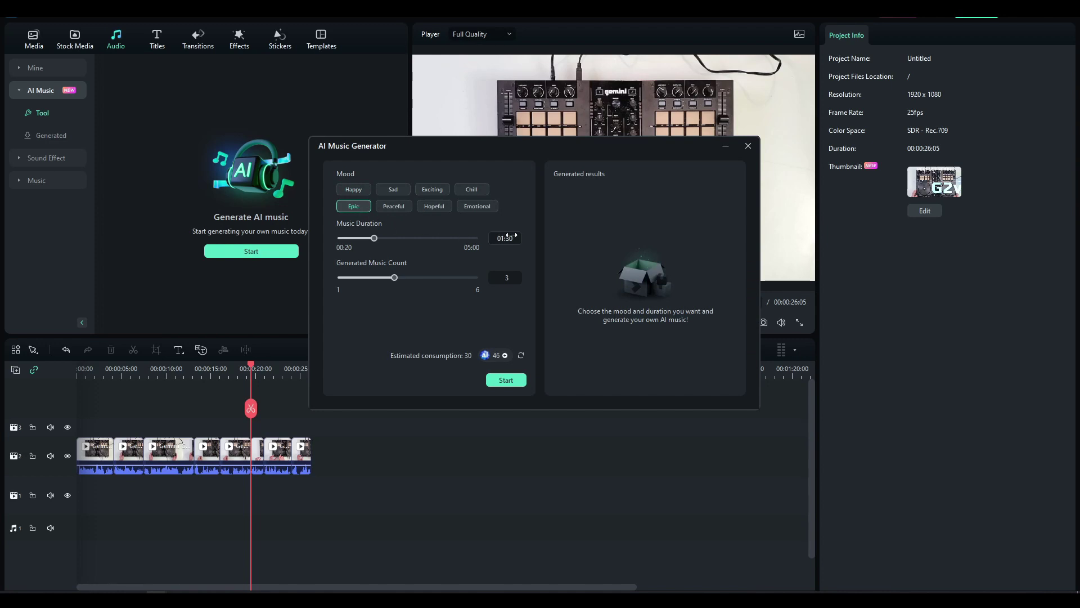
left_click_drag(375, 238, 349, 242)
left_click(502, 380)
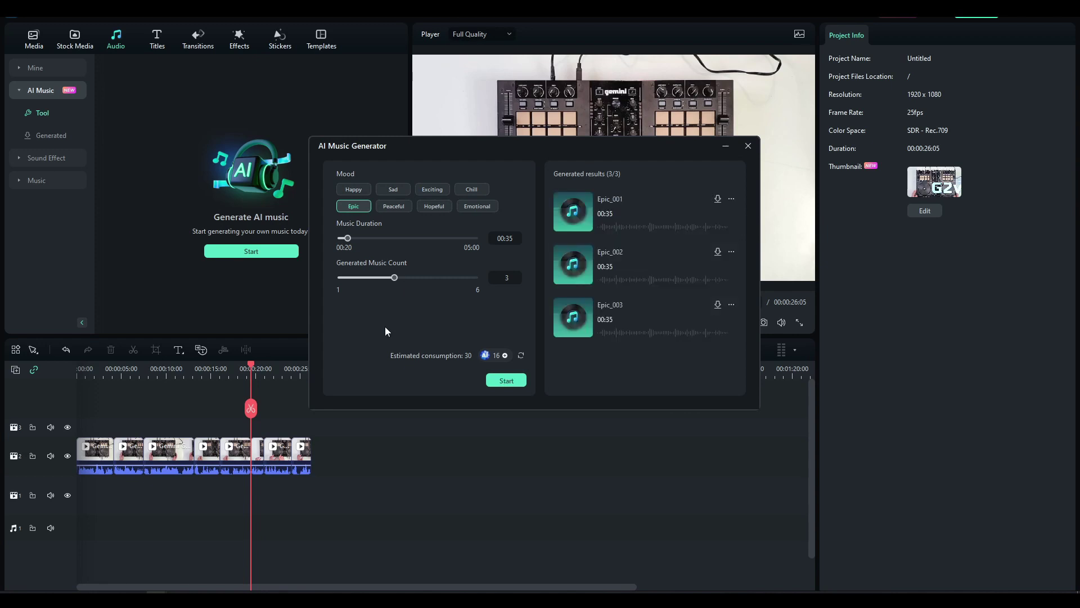
Step: Preview and download Epic_001, then preview Epic_002 and Epic_003
left_click(574, 211)
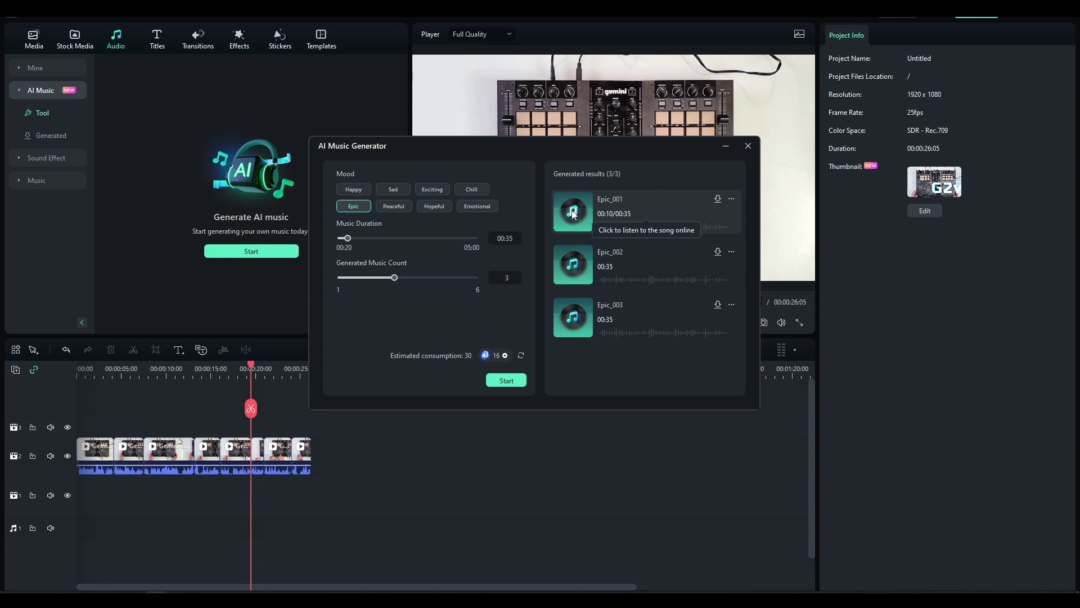
left_click(718, 199)
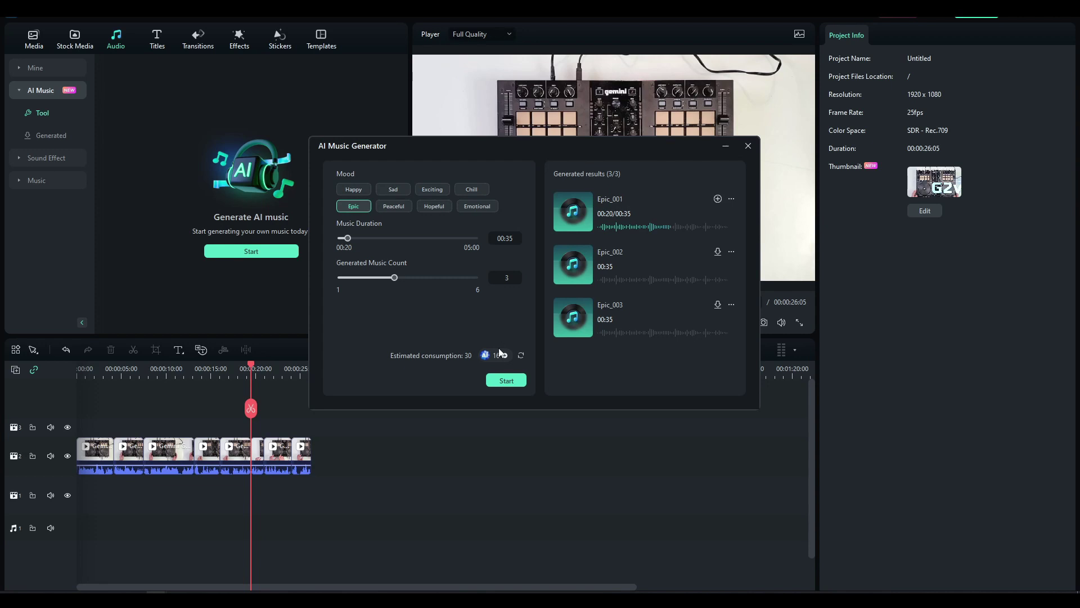
left_click(574, 265)
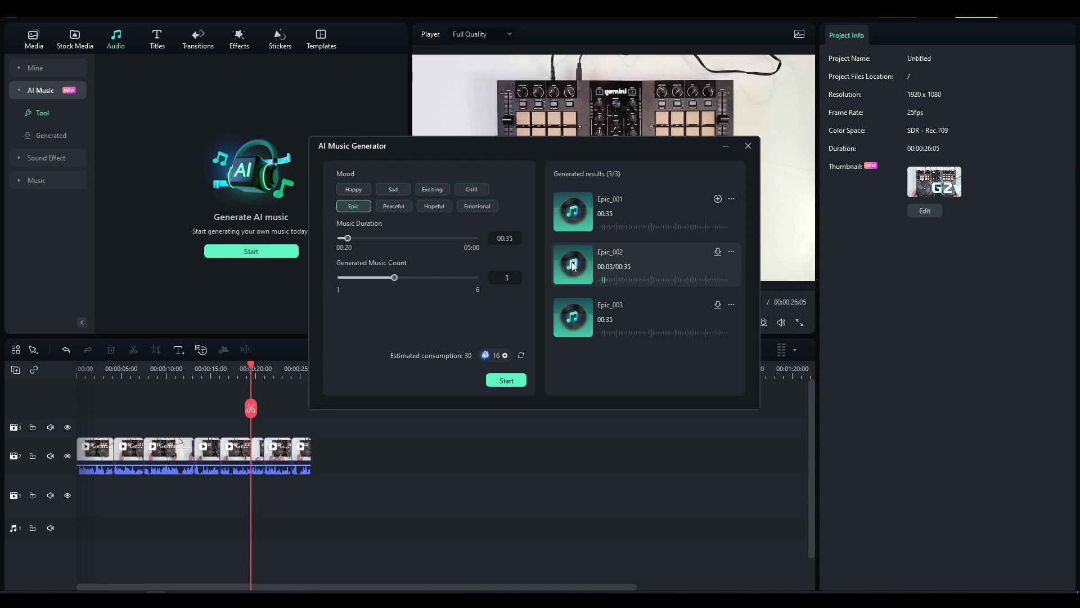
left_click(573, 319)
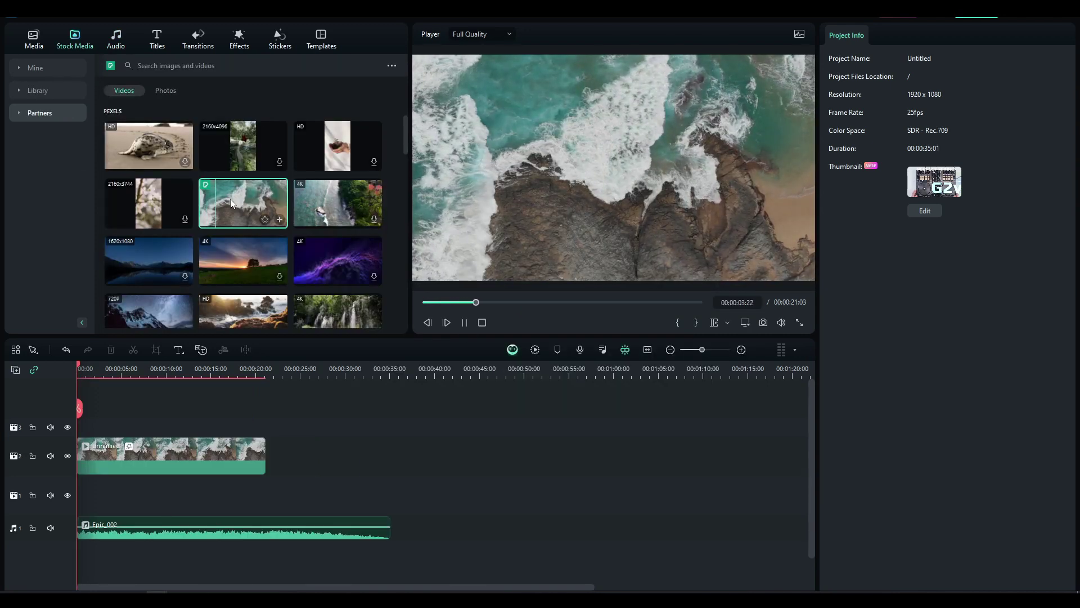
Step: Preview the ocean clip with Epic_002 in the timeline player, then park the playhead near 00:00:06 and show Transitions
left_click(275, 422)
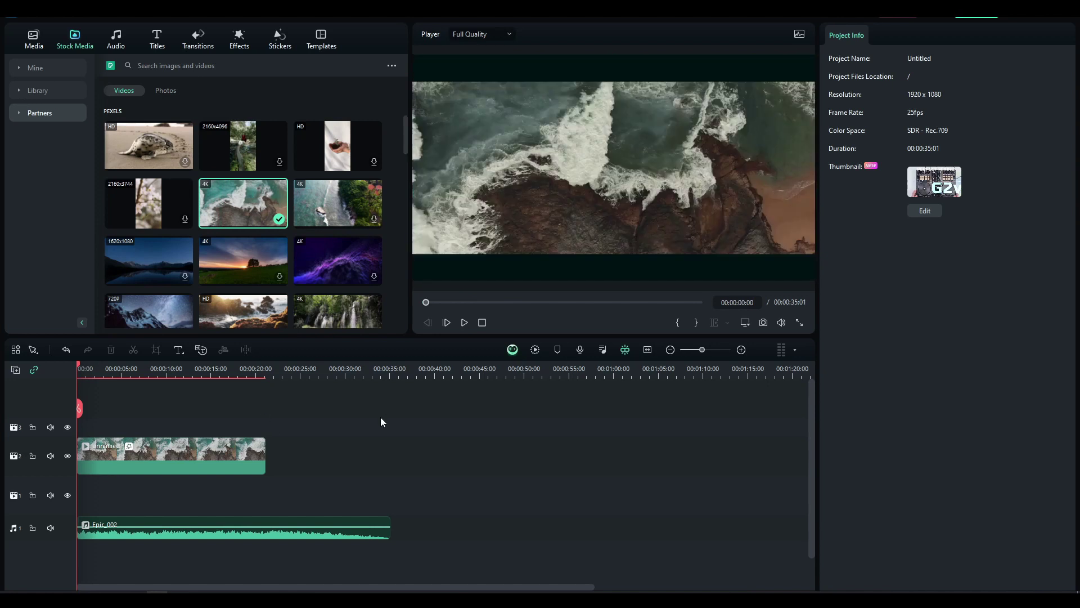
left_click(464, 323)
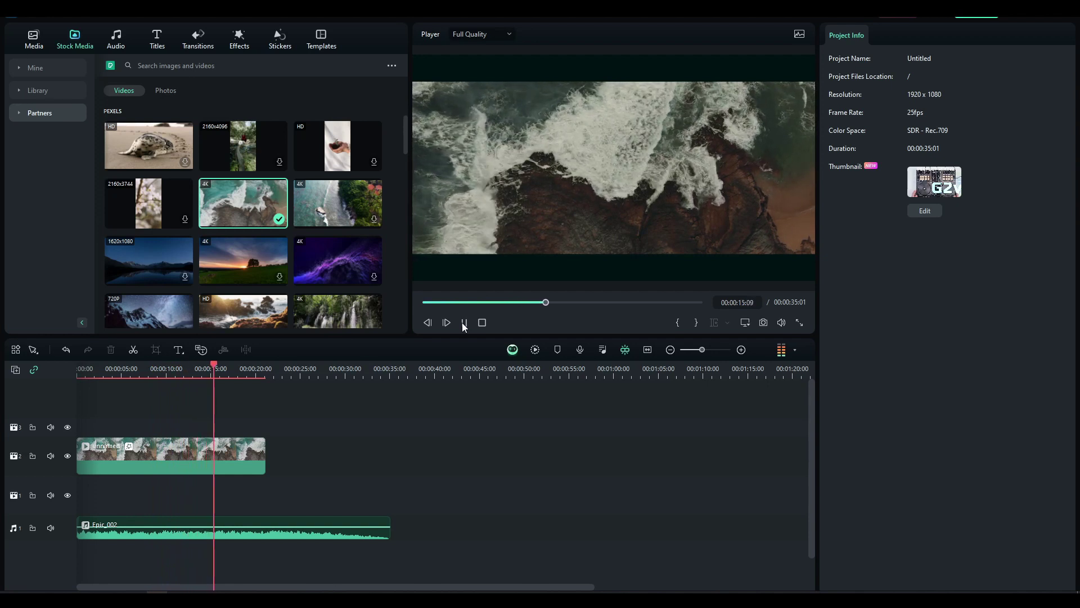
left_click(463, 323)
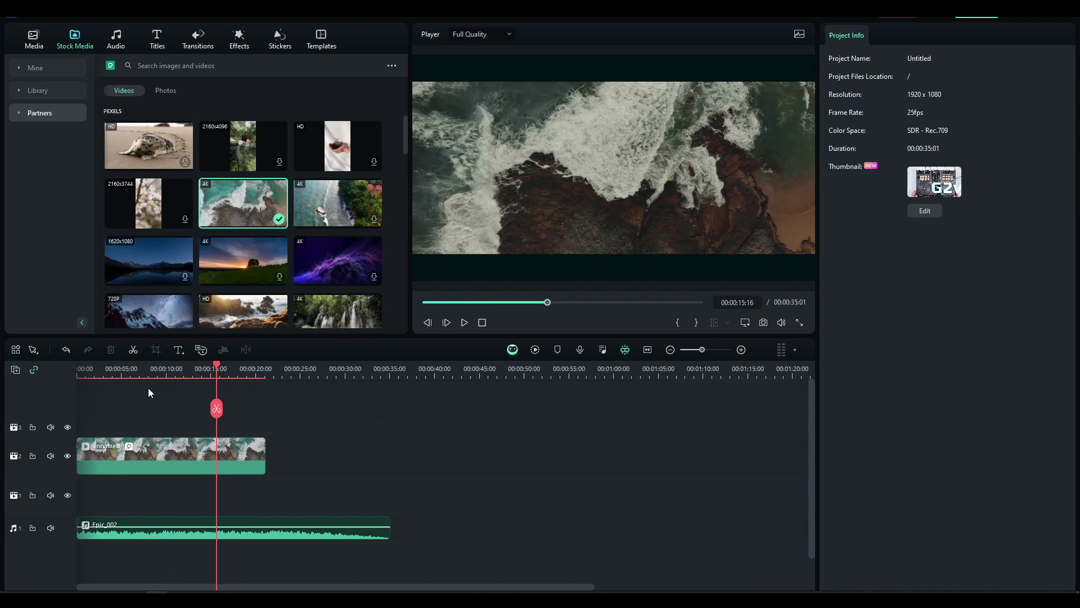
left_click(131, 388)
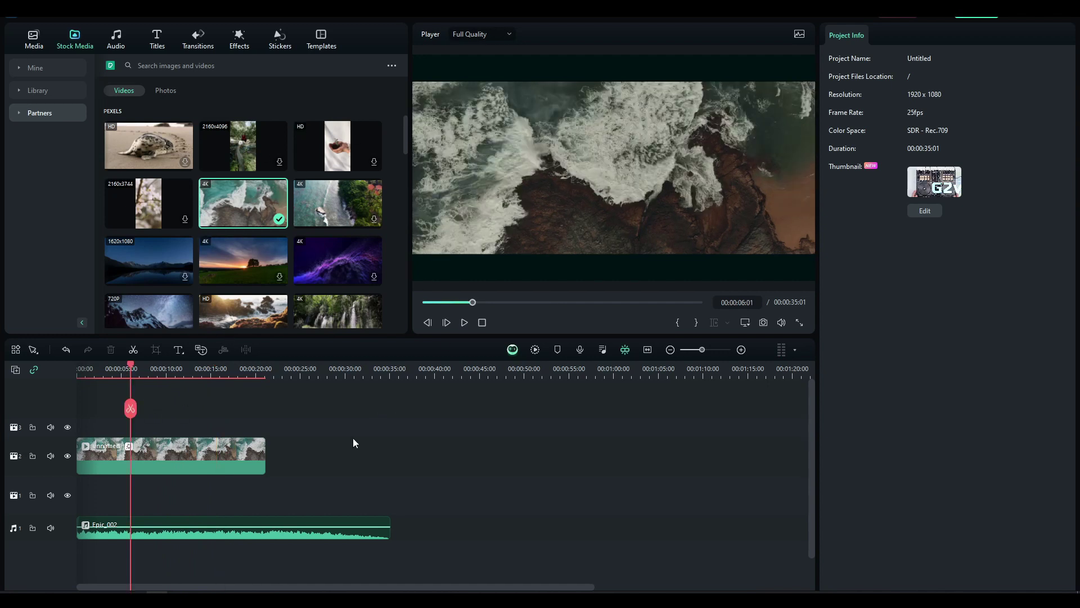
left_click(207, 41)
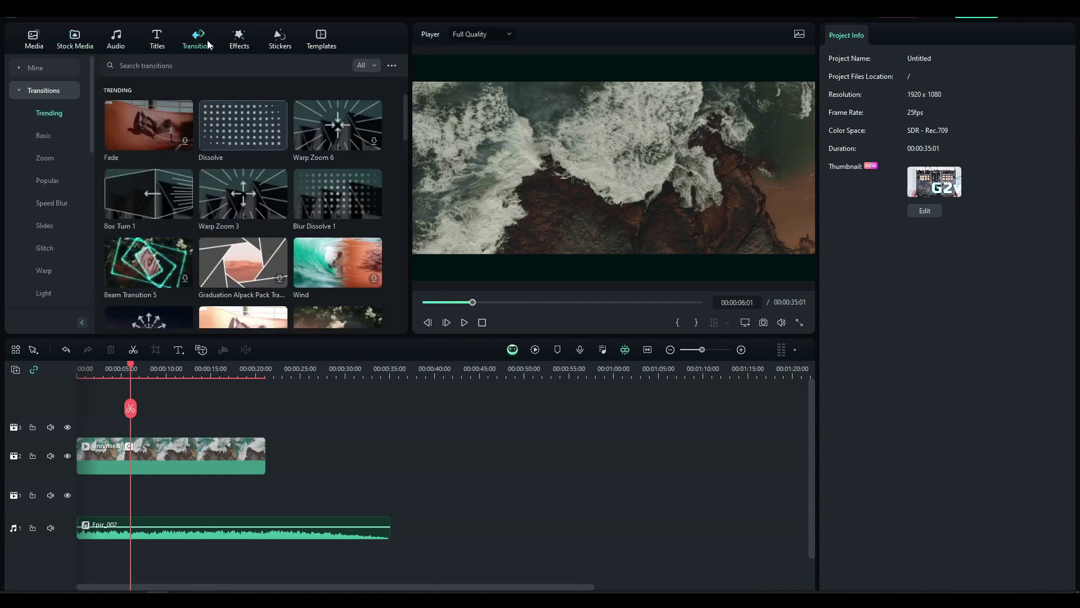
Step: Browse the Transitions, Effects and Stickers libraries, finishing on the Templates library
scroll(18, 201, "down", 10)
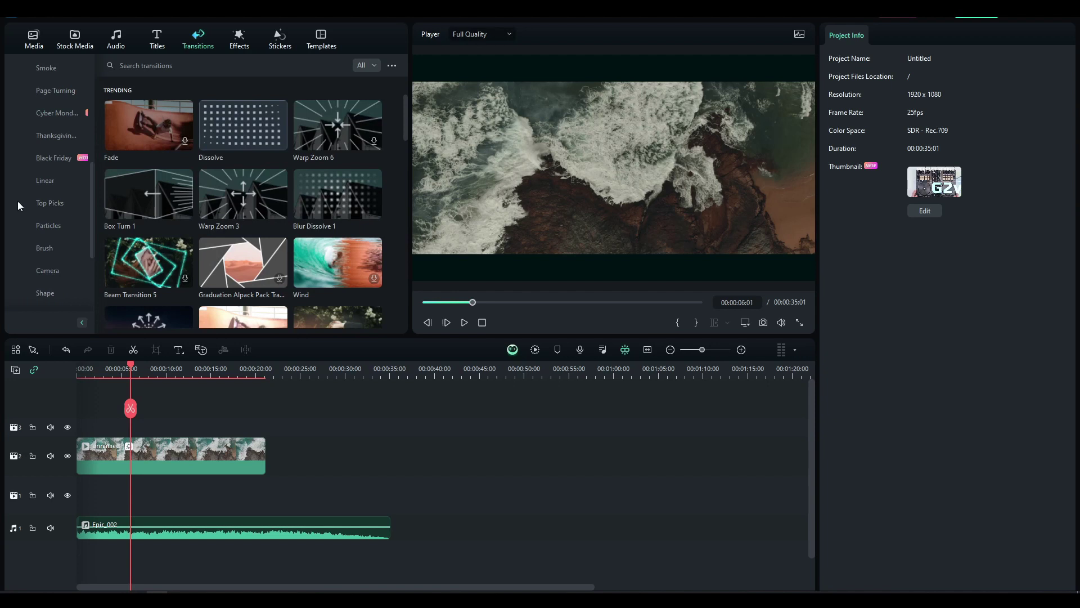
scroll(36, 222, "up", 5)
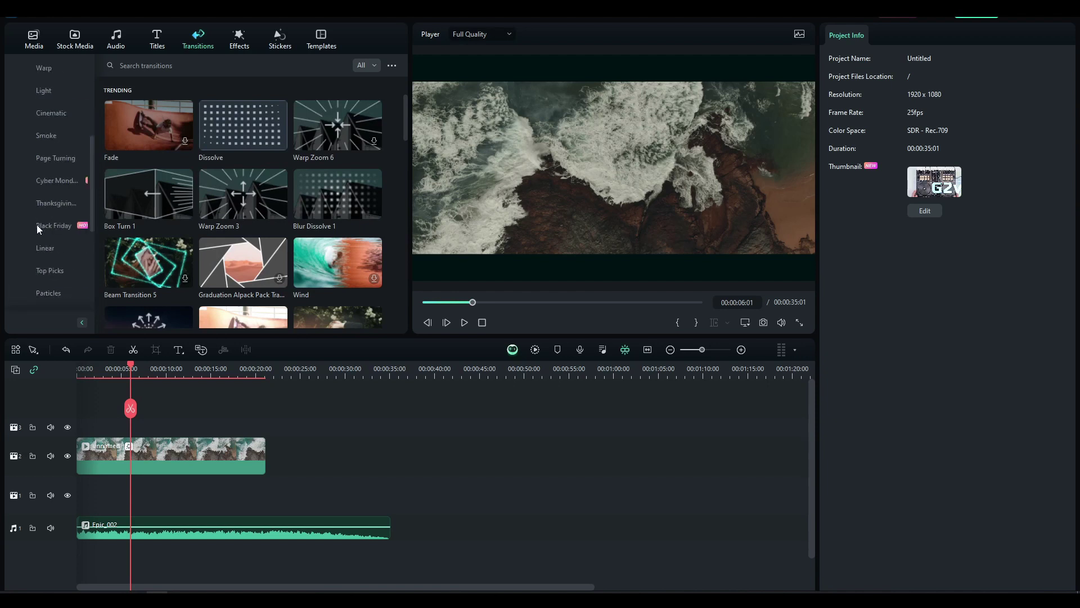
left_click(240, 40)
left_click(280, 39)
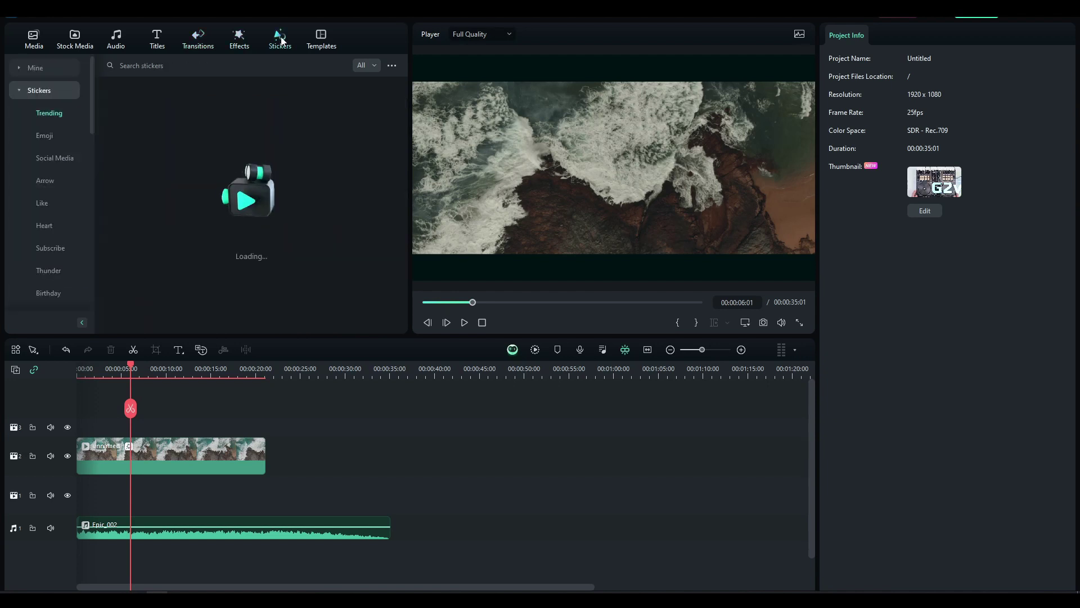
left_click(322, 36)
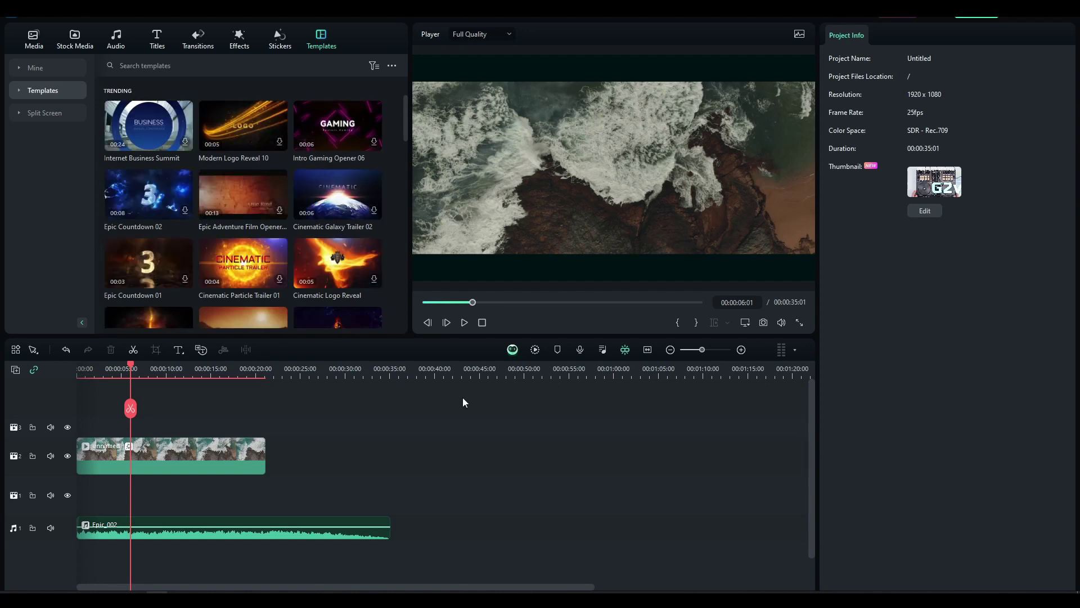
Step: Export the project as 'test footage' MP4 with the thumbnail removed, then close the completed export window
key("ctrl+e")
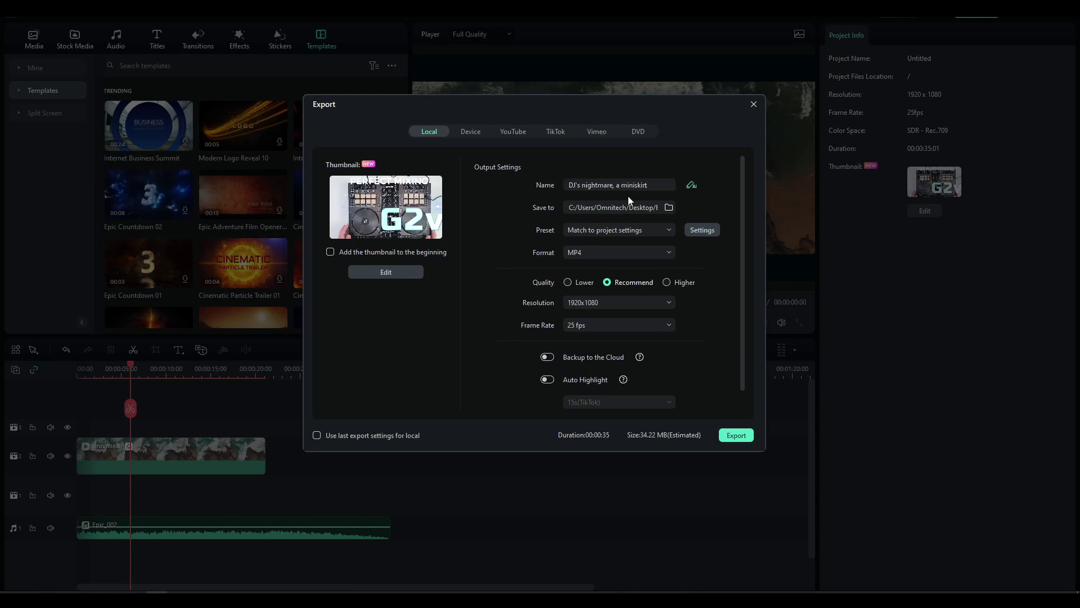
left_click(442, 176)
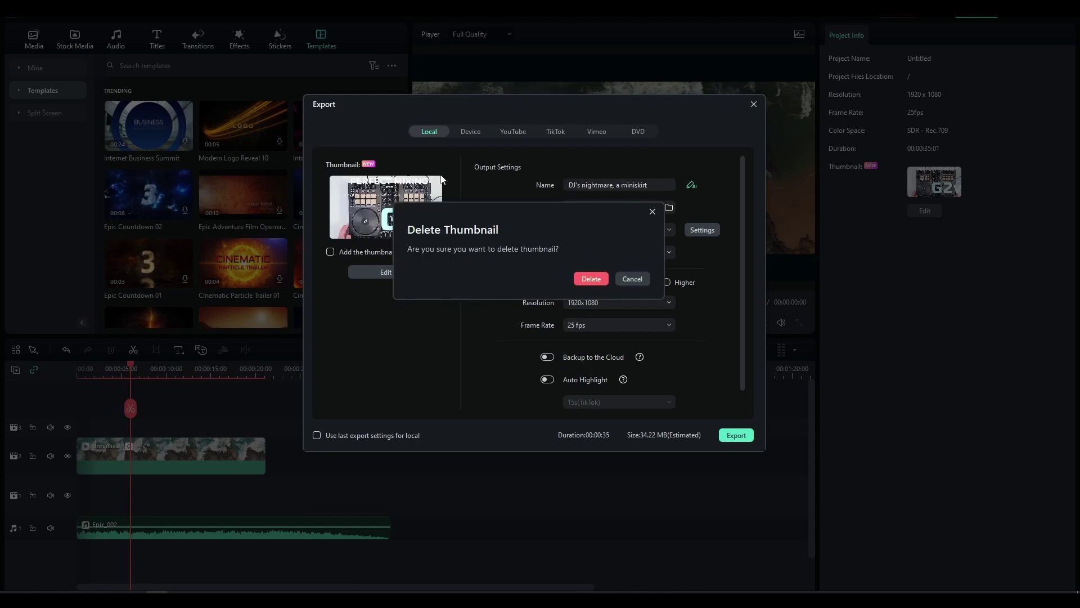
left_click(591, 280)
left_click_drag(647, 184, 491, 218)
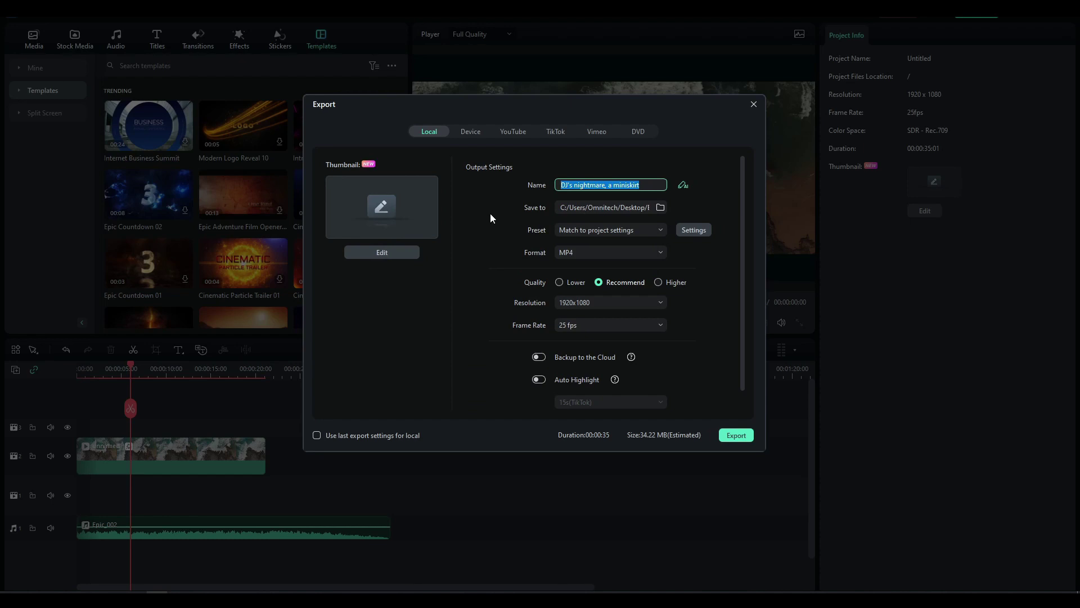
type("test footage")
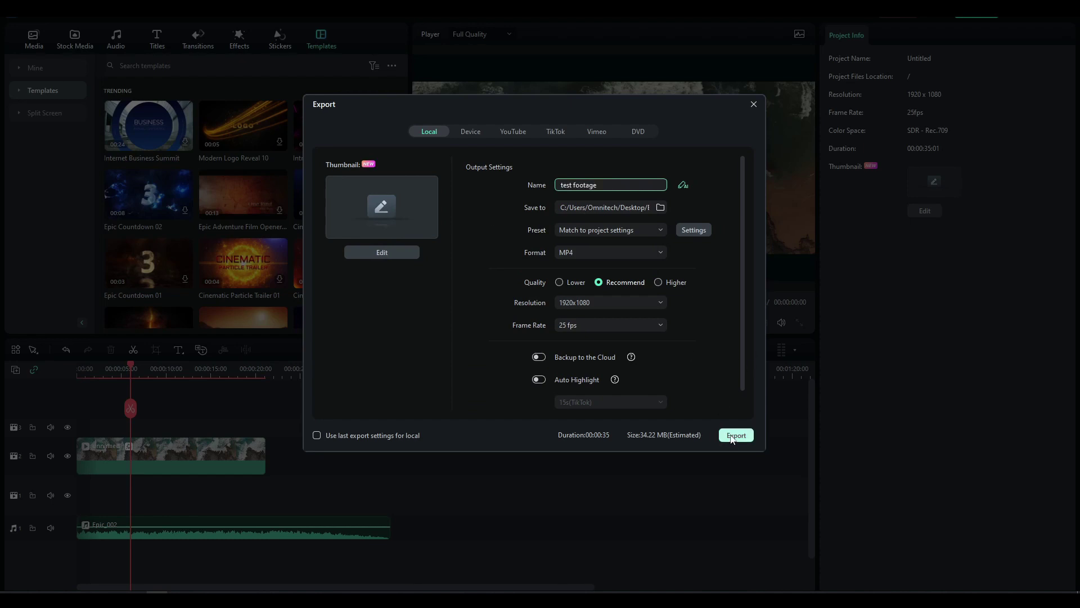
left_click(735, 436)
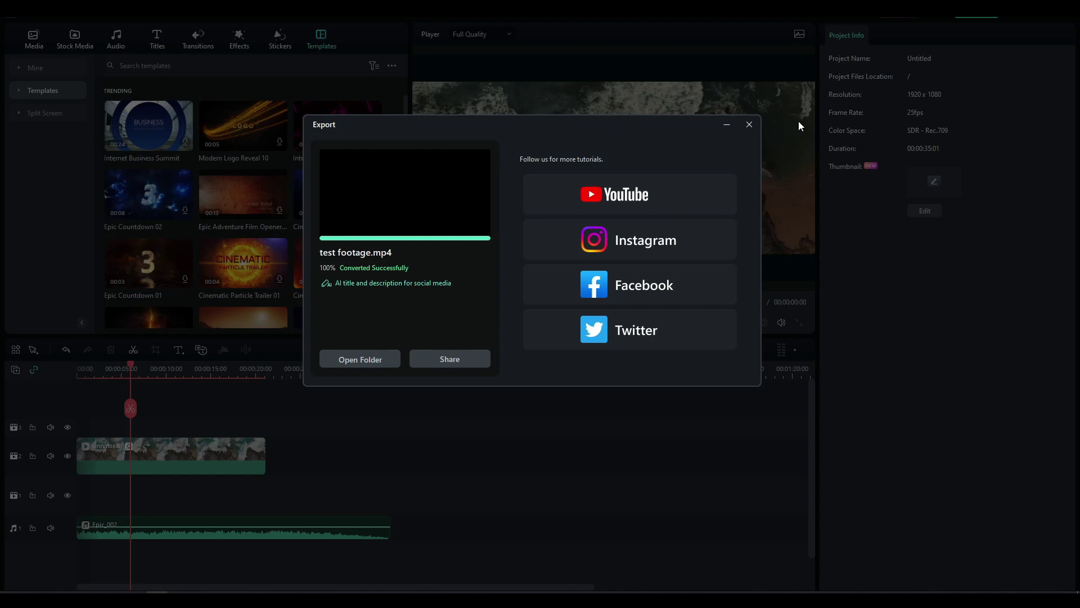
left_click(749, 125)
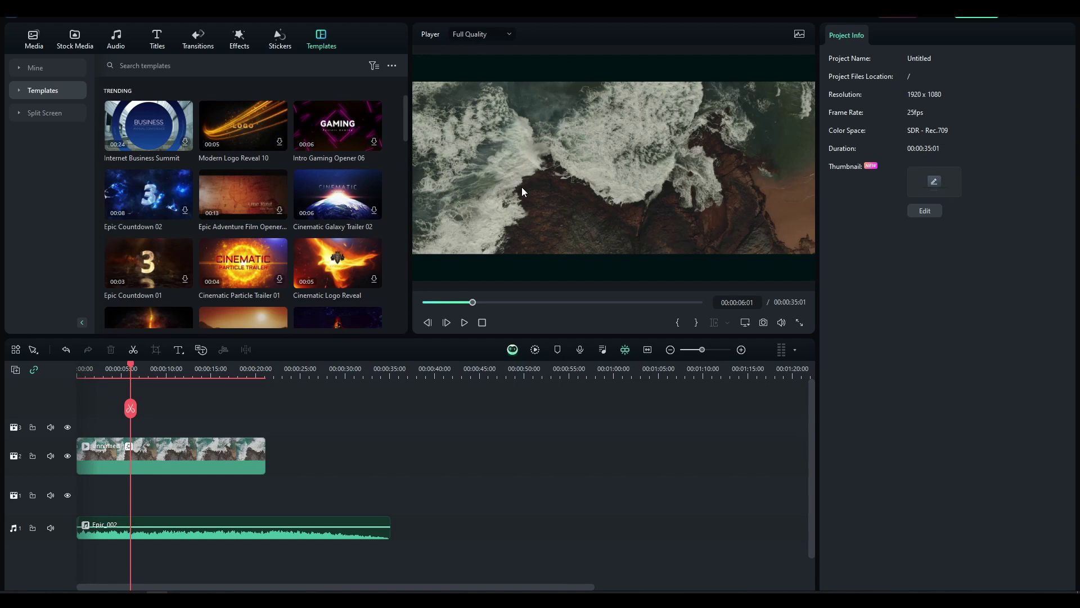
scroll(334, 192, "down", 5)
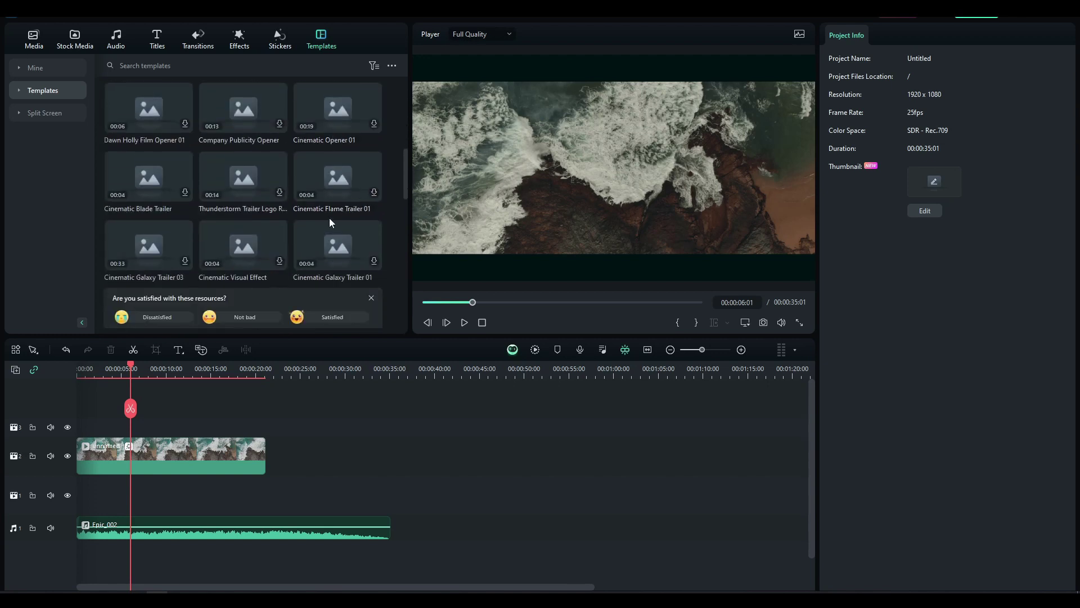